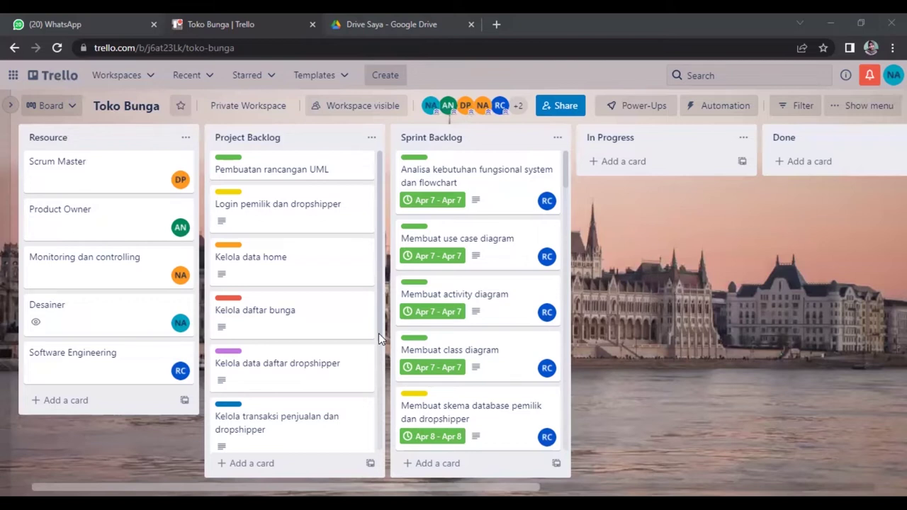
Look through the cards in the Project Backlog and Sprint Backlog lists of the Toko Bunga board.
{"action": "left_click_drag", "start_coordinate": [378, 335], "coordinate": [382, 440]}
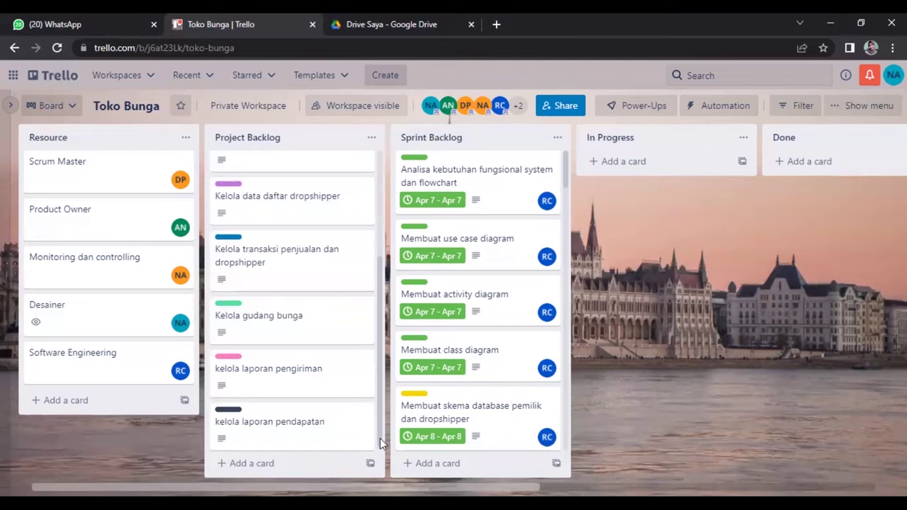
{"action": "left_click_drag", "start_coordinate": [380, 438], "coordinate": [379, 443]}
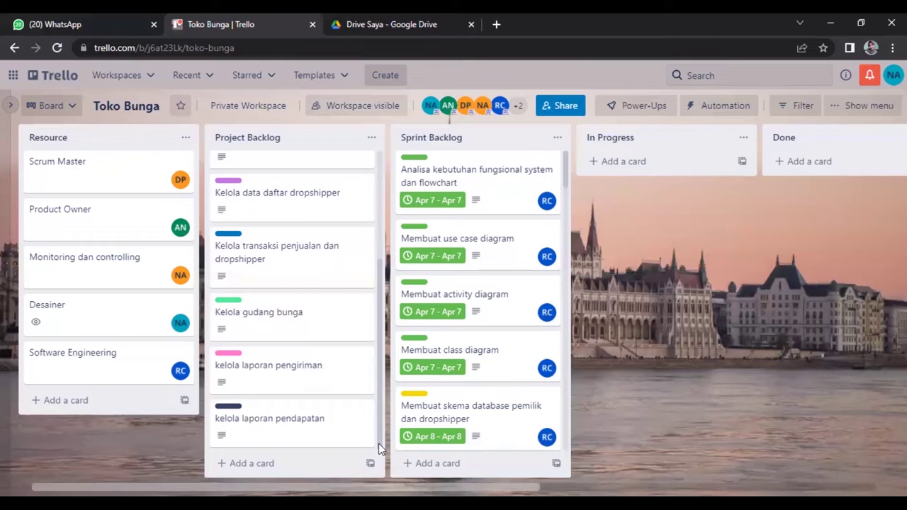
{"action": "left_click_drag", "start_coordinate": [380, 395], "coordinate": [388, 264]}
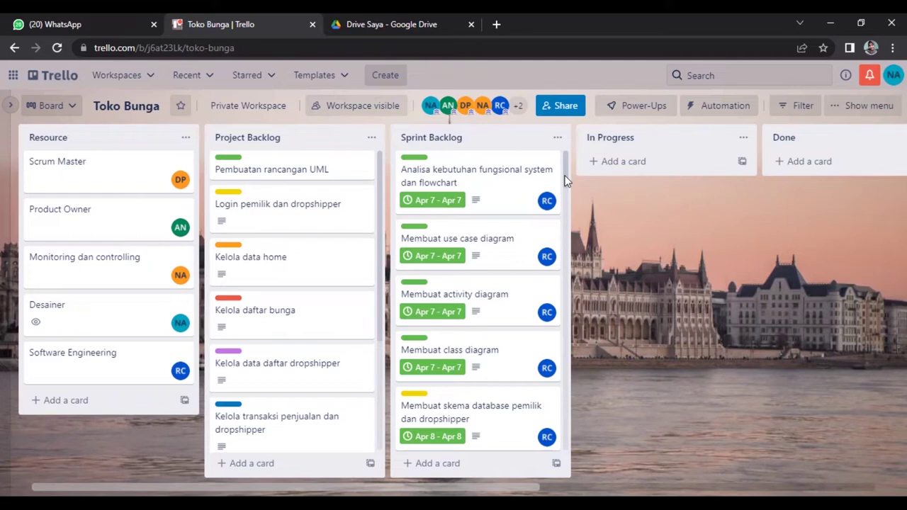
{"action": "scroll", "coordinate": [565, 181], "scroll_direction": "down", "scroll_amount": 3}
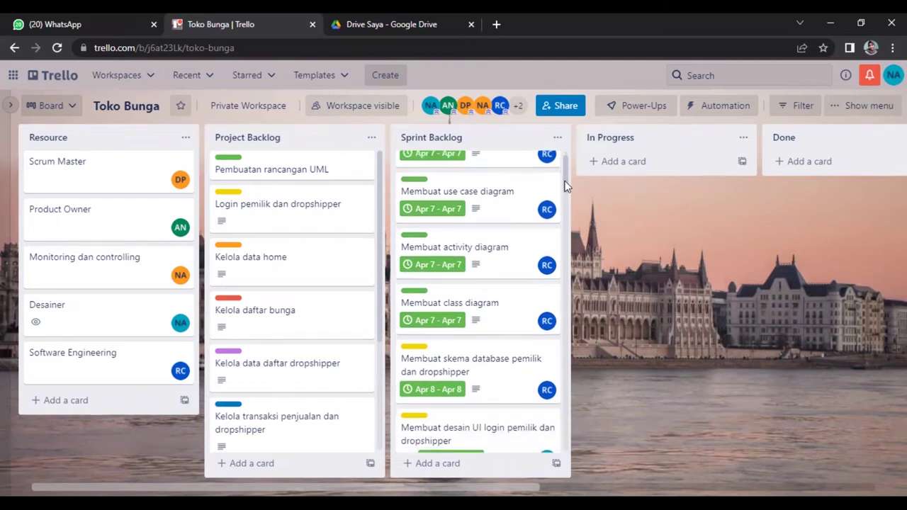
{"action": "scroll", "coordinate": [565, 188], "scroll_direction": "down", "scroll_amount": 1}
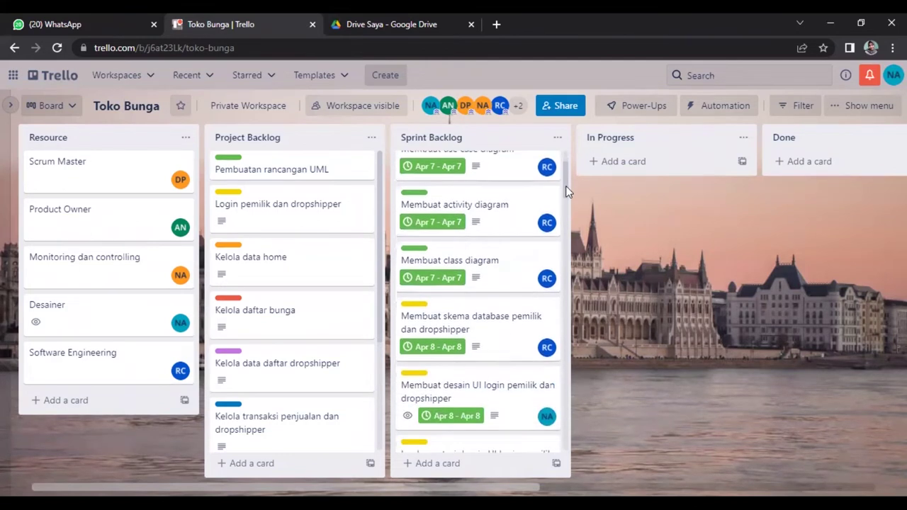
{"action": "scroll", "coordinate": [566, 193], "scroll_direction": "down", "scroll_amount": 1}
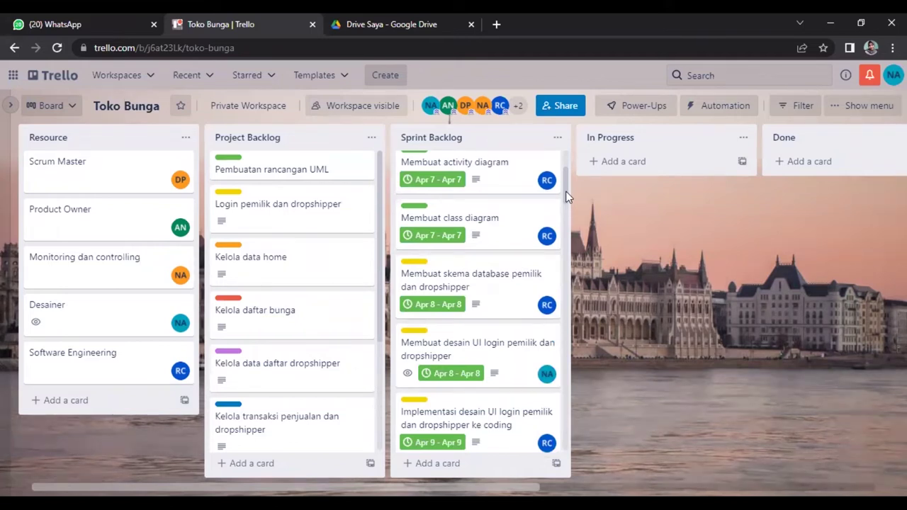
{"action": "left_click_drag", "start_coordinate": [566, 191], "coordinate": [566, 167]}
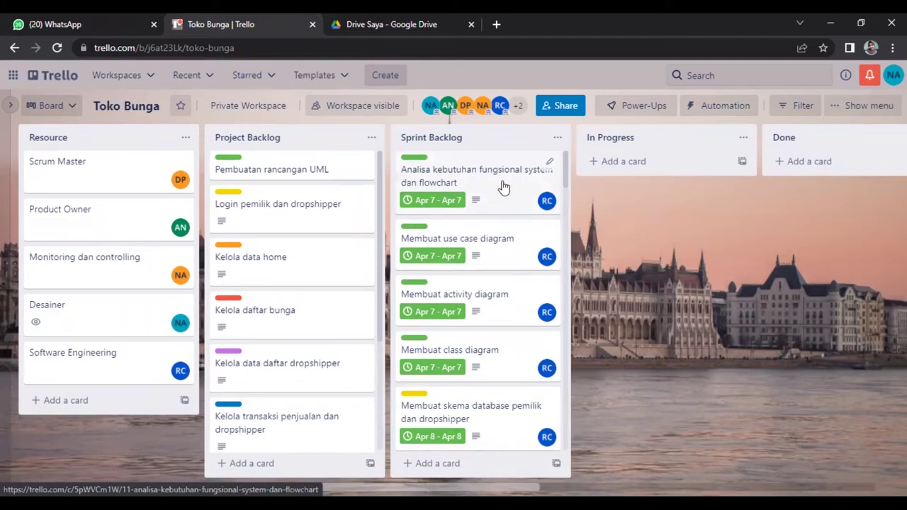
Move the "Analisa kebutuhan fungsional system dan flowchart" card from Sprint Backlog through In Progress to Done.
{"action": "left_click_drag", "start_coordinate": [502, 187], "coordinate": [679, 181]}
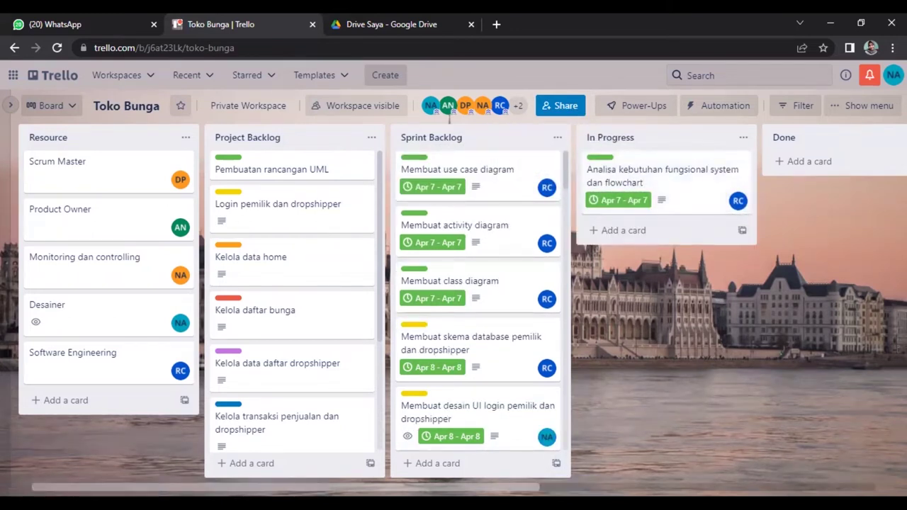
{"action": "scroll", "coordinate": [454, 298], "scroll_direction": "right", "scroll_amount": 5}
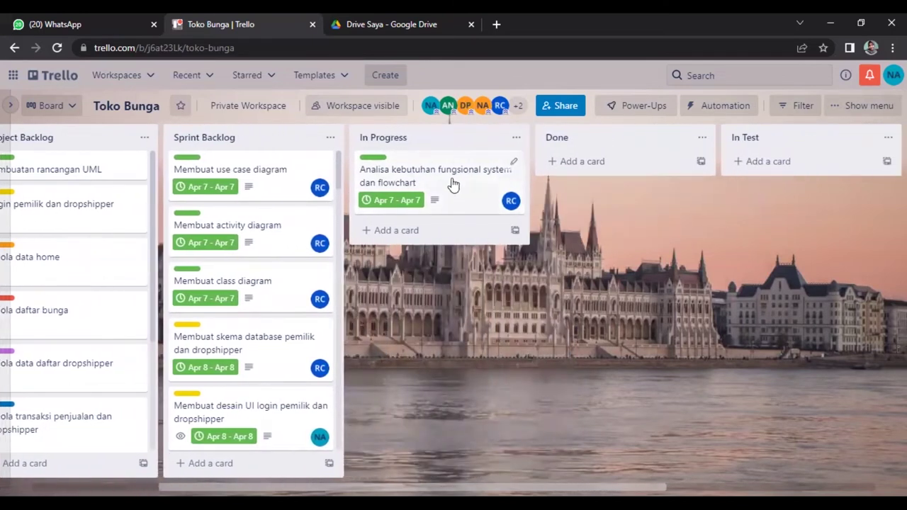
{"action": "left_click_drag", "start_coordinate": [478, 186], "coordinate": [618, 180]}
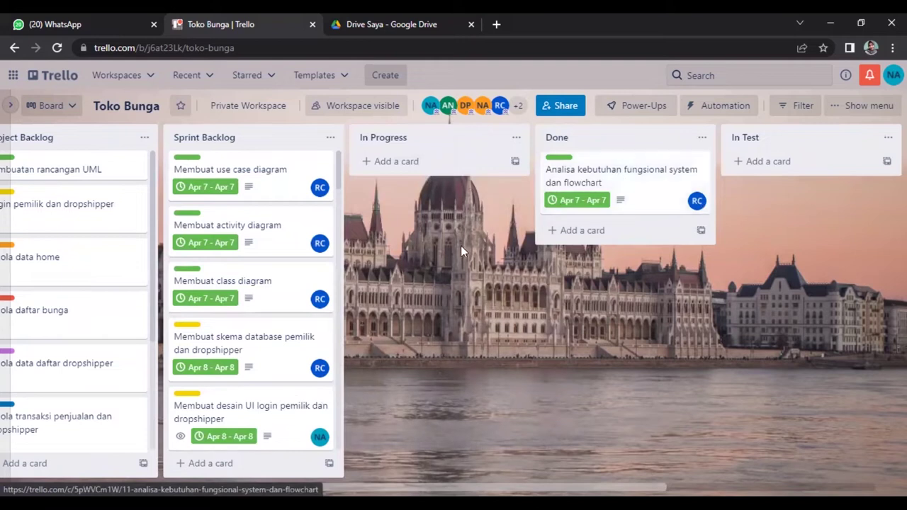
Move the "Membuat use case diagram" card from Sprint Backlog through In Progress to the end of Done.
{"action": "left_click", "coordinate": [271, 188]}
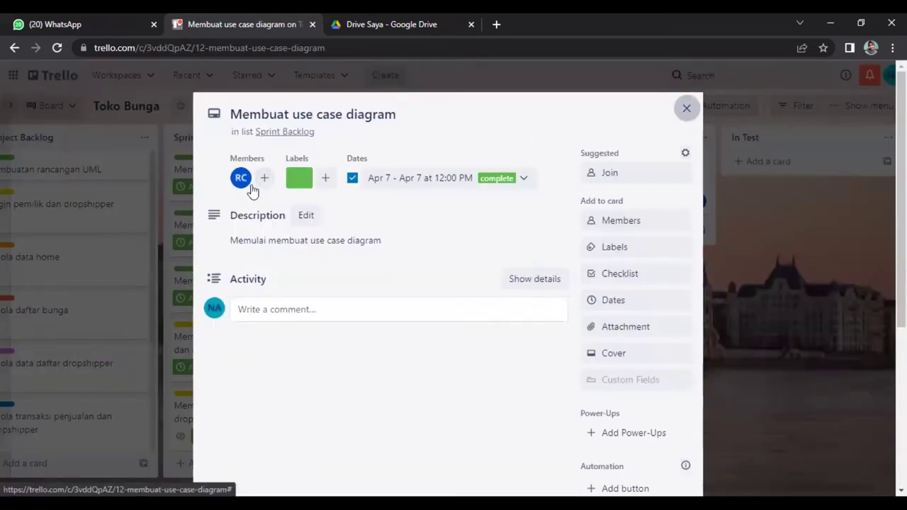
{"action": "key", "text": "Escape"}
{"action": "left_click_drag", "start_coordinate": [271, 174], "coordinate": [446, 178]}
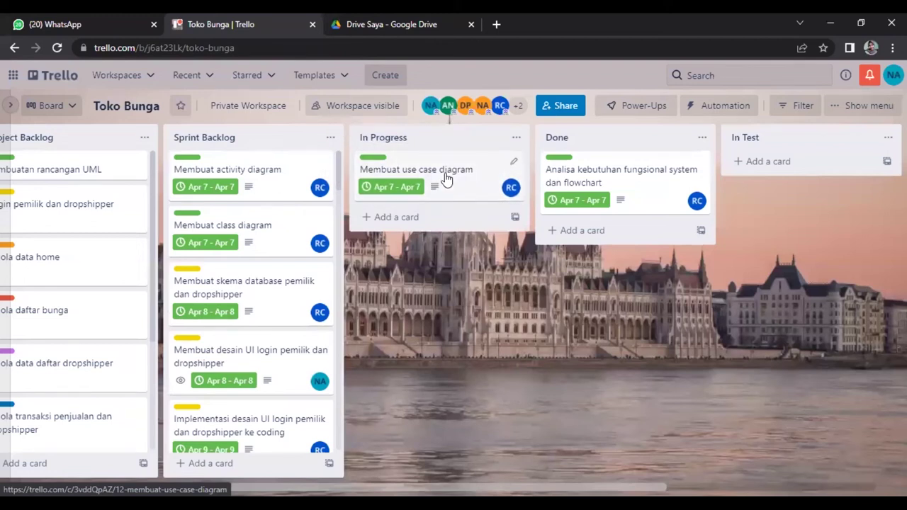
{"action": "left_click_drag", "start_coordinate": [447, 178], "coordinate": [637, 243]}
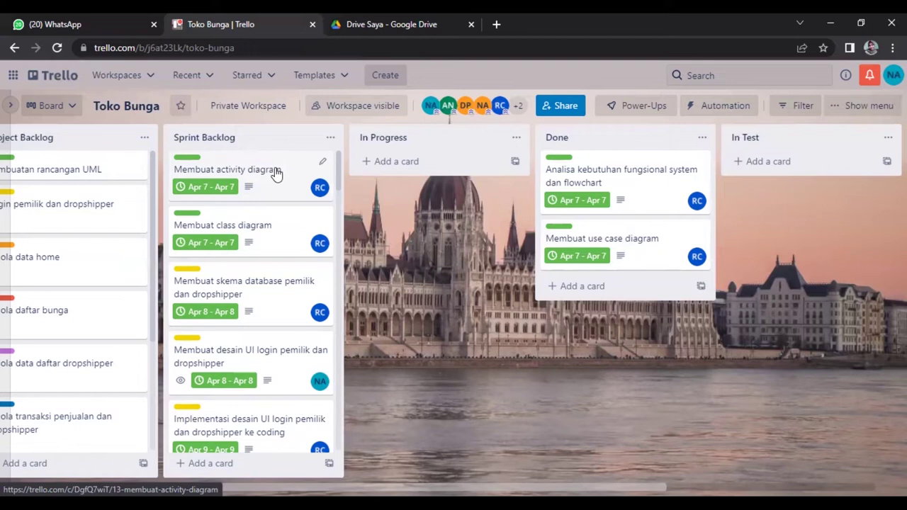
Move the "Membuat activity diagram" and "Membuat class diagram" cards one after the other from Sprint Backlog through In Progress to Done.
{"action": "left_click_drag", "start_coordinate": [277, 174], "coordinate": [446, 165]}
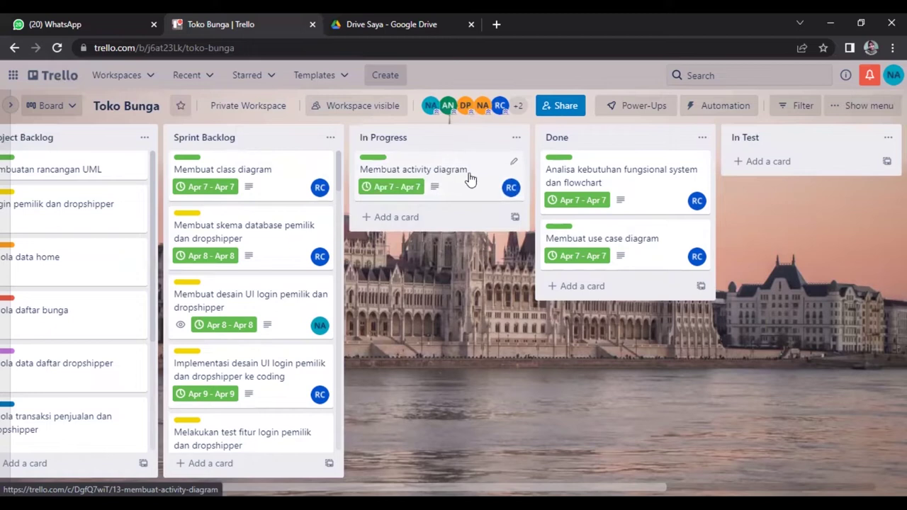
{"action": "left_click_drag", "start_coordinate": [470, 179], "coordinate": [666, 300]}
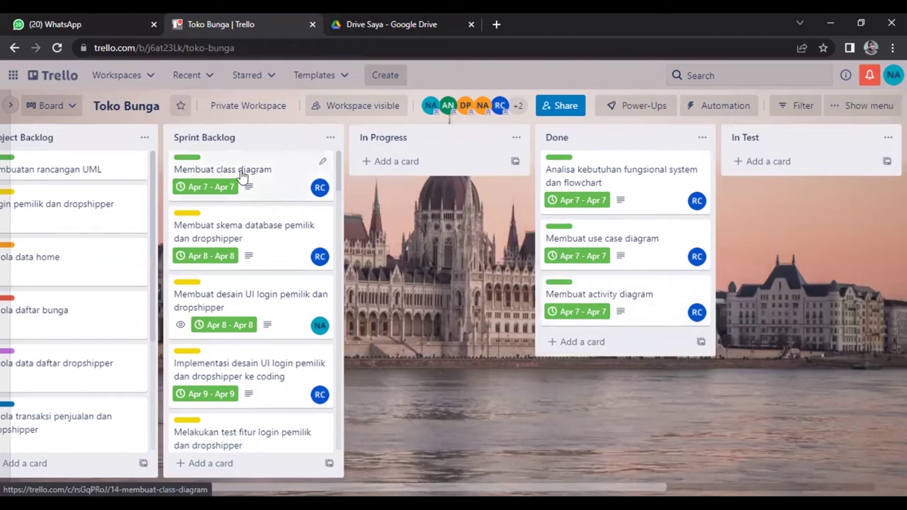
{"action": "left_click_drag", "start_coordinate": [241, 176], "coordinate": [409, 174]}
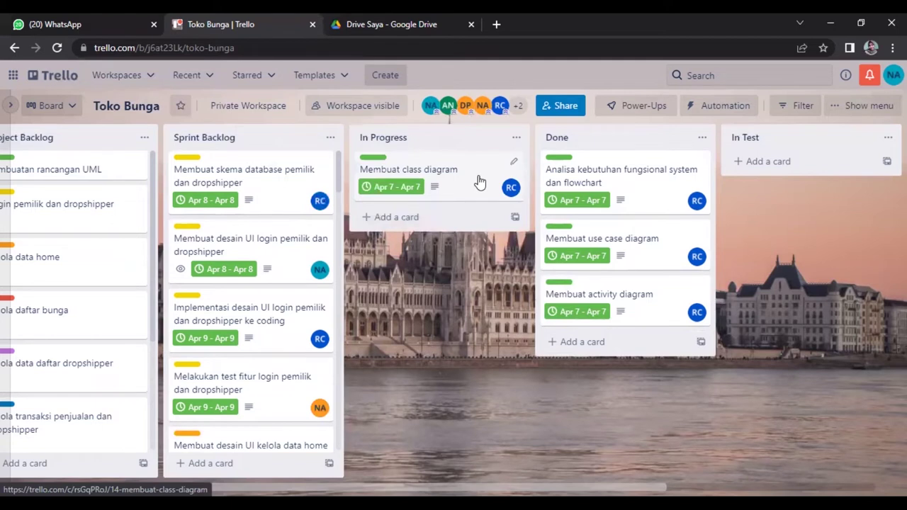
{"action": "left_click_drag", "start_coordinate": [479, 183], "coordinate": [666, 357]}
Move the flowchart analysis, use case, activity and class diagram cards from Done to In Test, keeping their order.
{"action": "scroll", "coordinate": [432, 195], "scroll_direction": "right", "scroll_amount": 3}
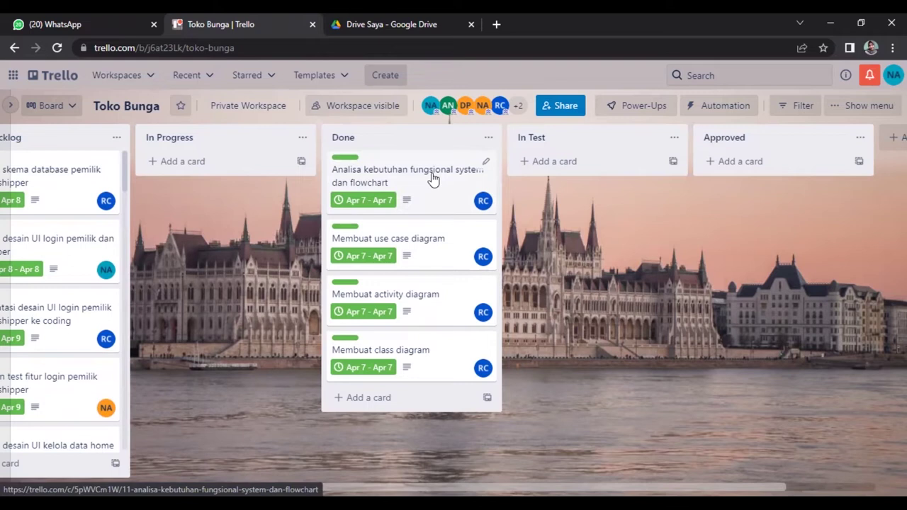
{"action": "left_click_drag", "start_coordinate": [449, 176], "coordinate": [608, 175]}
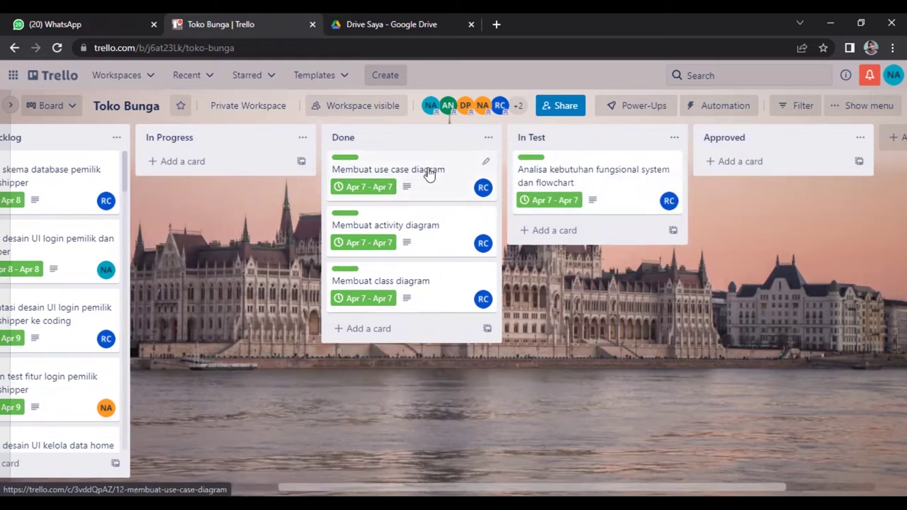
{"action": "left_click_drag", "start_coordinate": [429, 173], "coordinate": [601, 236]}
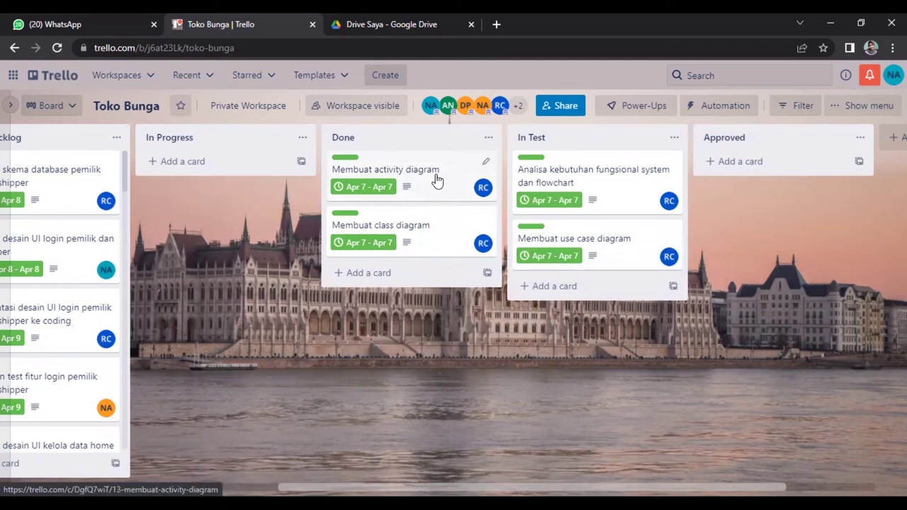
{"action": "left_click_drag", "start_coordinate": [437, 180], "coordinate": [626, 290]}
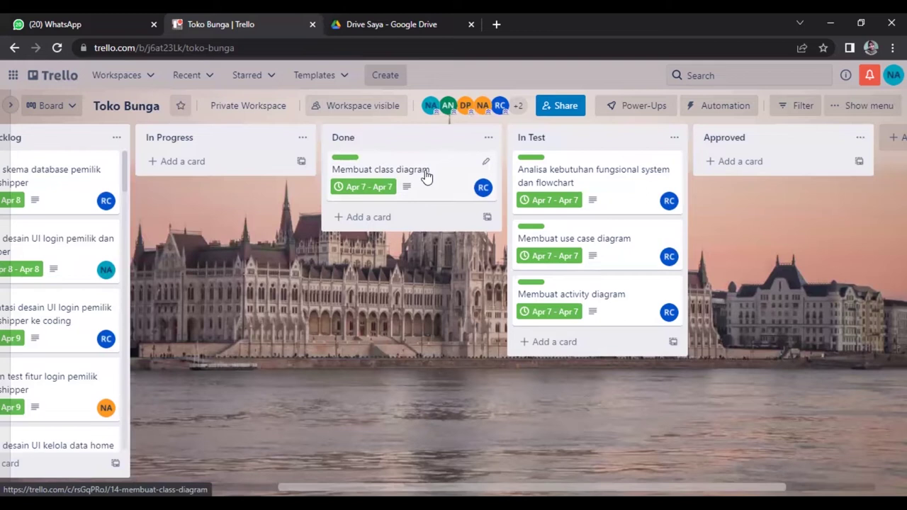
{"action": "left_click_drag", "start_coordinate": [442, 178], "coordinate": [614, 365]}
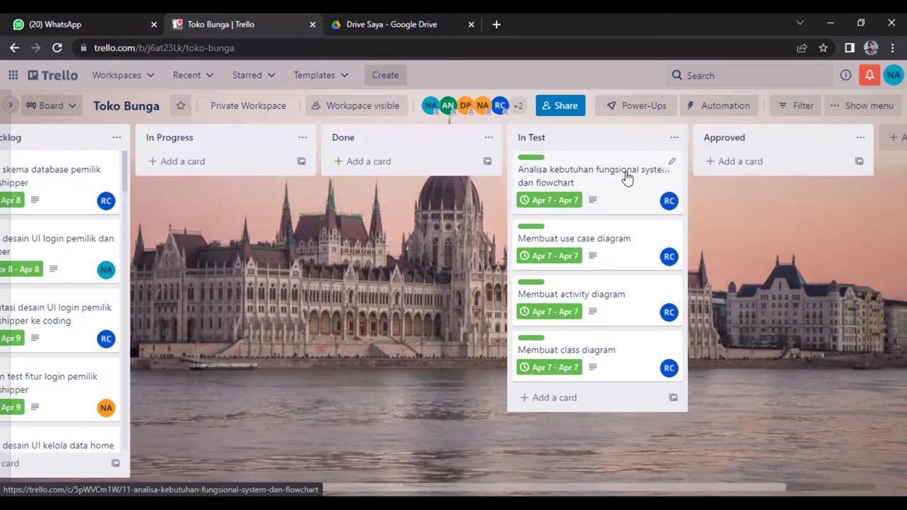
Move the flowchart analysis, use case, activity and class diagram cards from In Test to Approved in the same order.
{"action": "left_click_drag", "start_coordinate": [627, 177], "coordinate": [738, 171]}
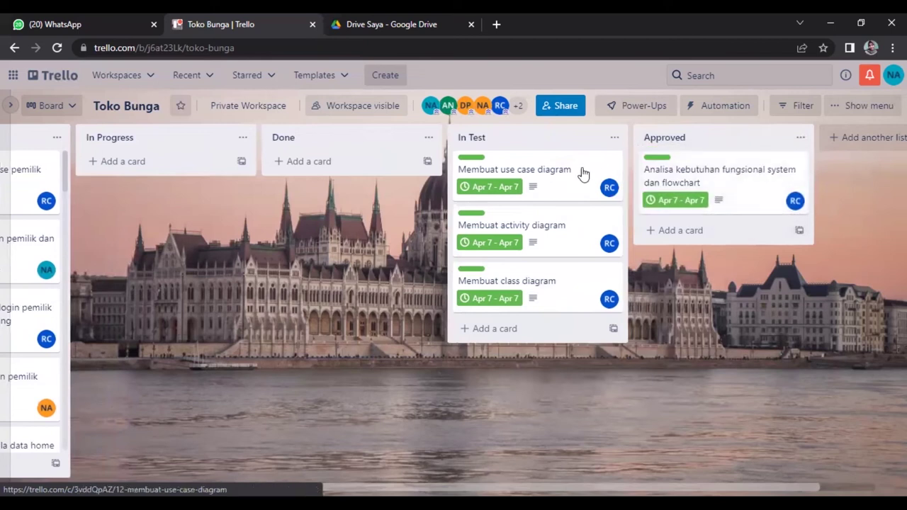
{"action": "left_click_drag", "start_coordinate": [560, 173], "coordinate": [729, 243]}
{"action": "left_click_drag", "start_coordinate": [561, 168], "coordinate": [735, 294]}
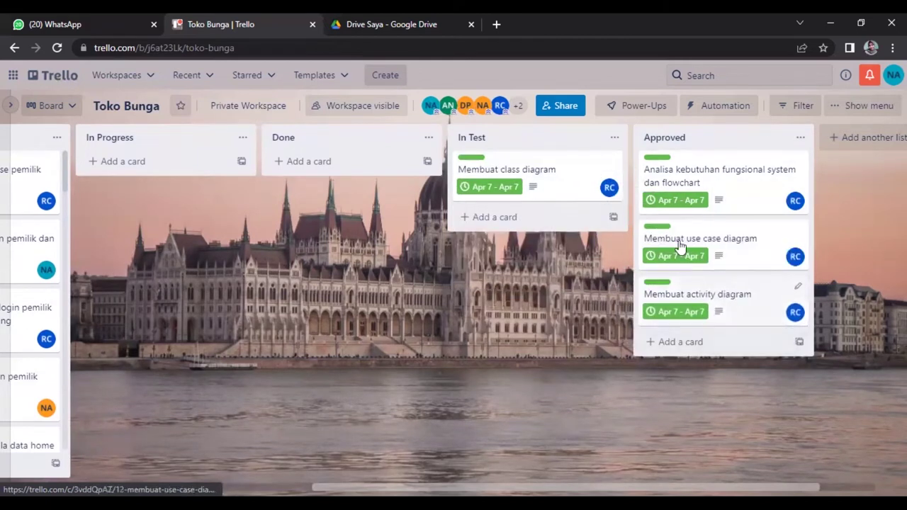
{"action": "left_click_drag", "start_coordinate": [554, 173], "coordinate": [732, 357]}
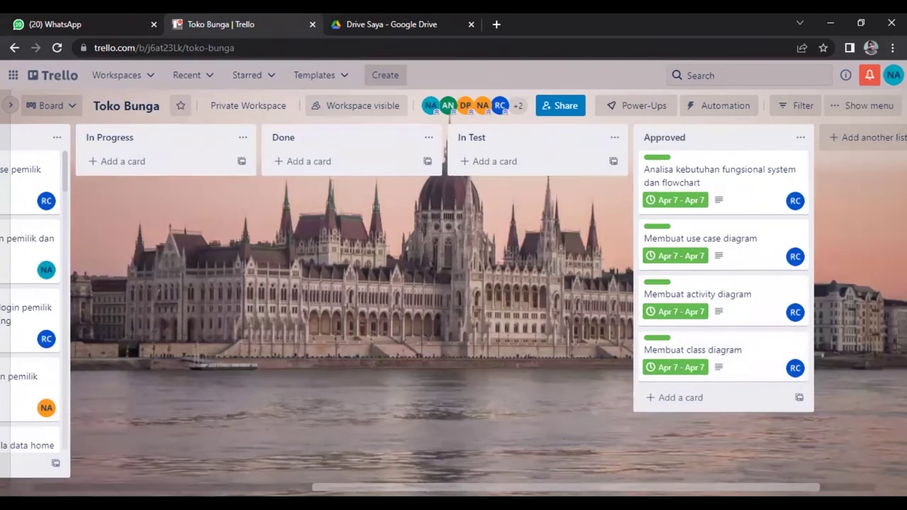
Move "Membuat skema database pemilik dan dropshipper" and "Membuat desain UI login pemilik dan dropshipper" from Sprint Backlog through In Progress to Done.
{"action": "scroll", "coordinate": [295, 462], "scroll_direction": "left", "scroll_amount": 7}
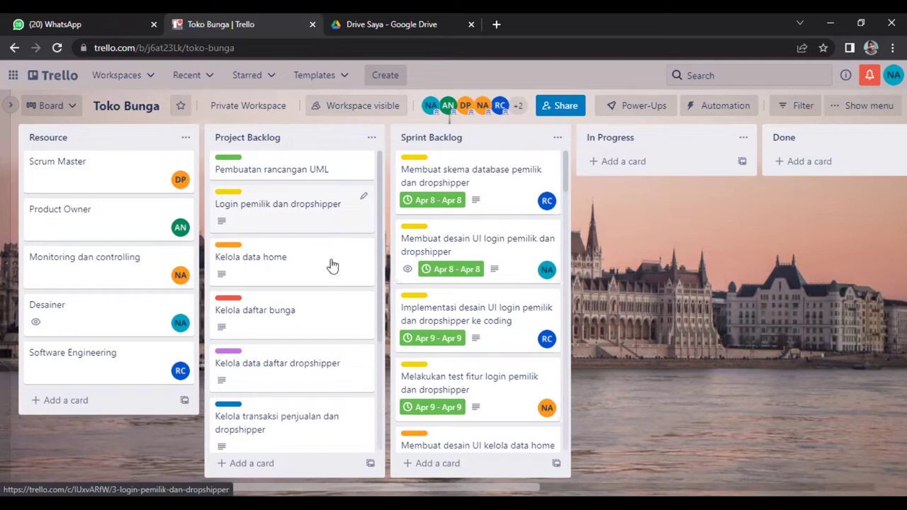
{"action": "scroll", "coordinate": [449, 121], "scroll_direction": "right", "scroll_amount": 5}
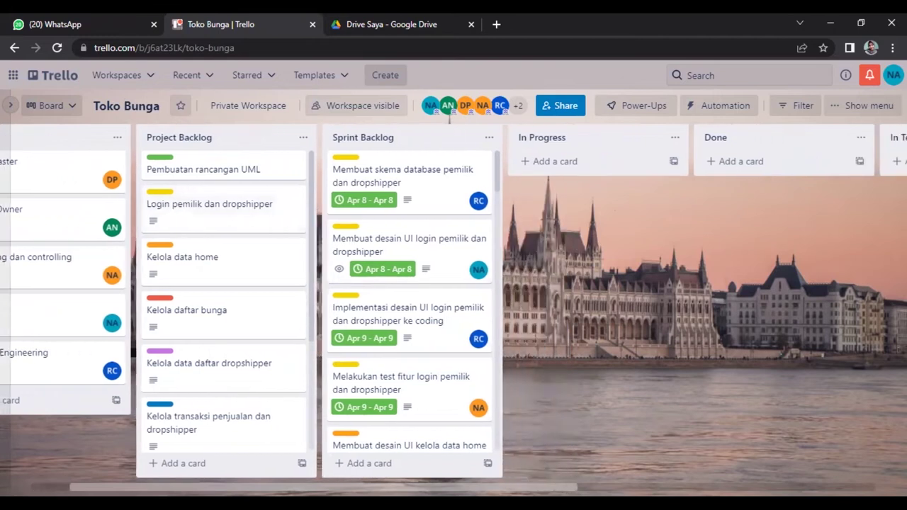
{"action": "scroll", "coordinate": [450, 120], "scroll_direction": "right", "scroll_amount": 1}
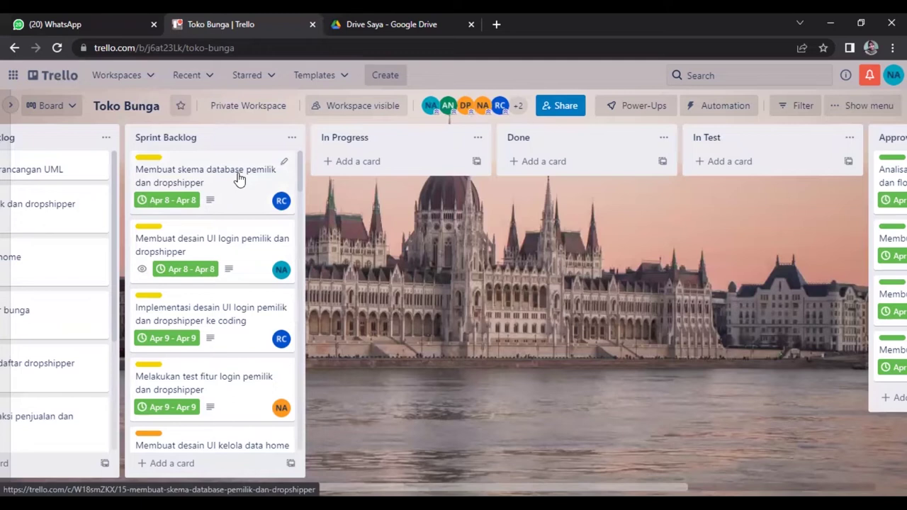
{"action": "left_click_drag", "start_coordinate": [239, 178], "coordinate": [409, 177]}
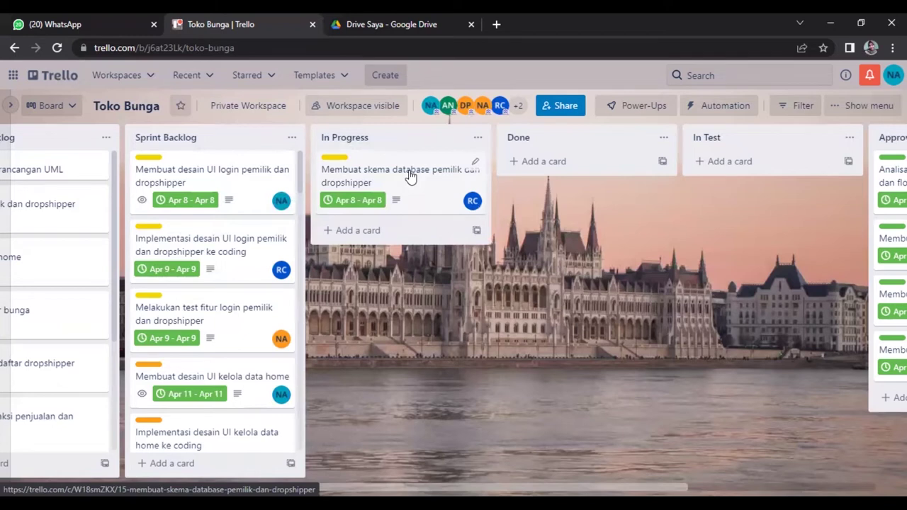
{"action": "left_click_drag", "start_coordinate": [409, 177], "coordinate": [589, 175]}
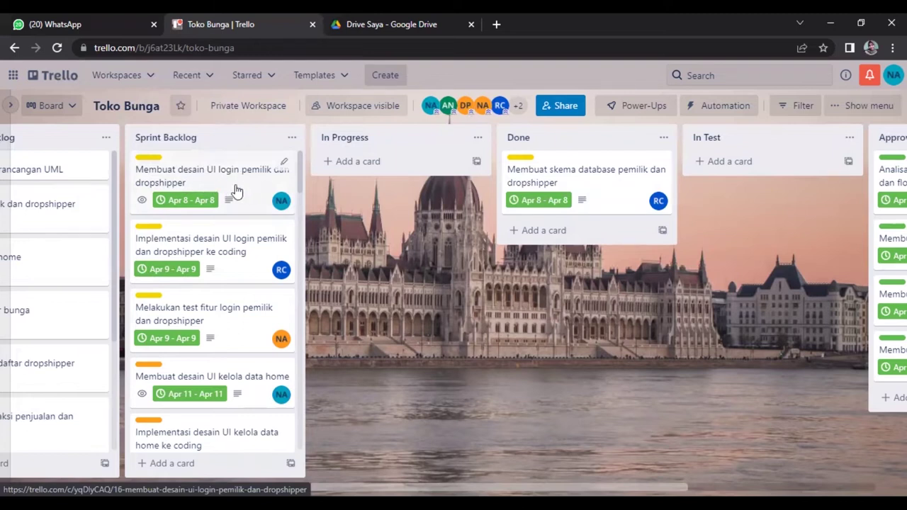
{"action": "left_click_drag", "start_coordinate": [269, 182], "coordinate": [414, 181]}
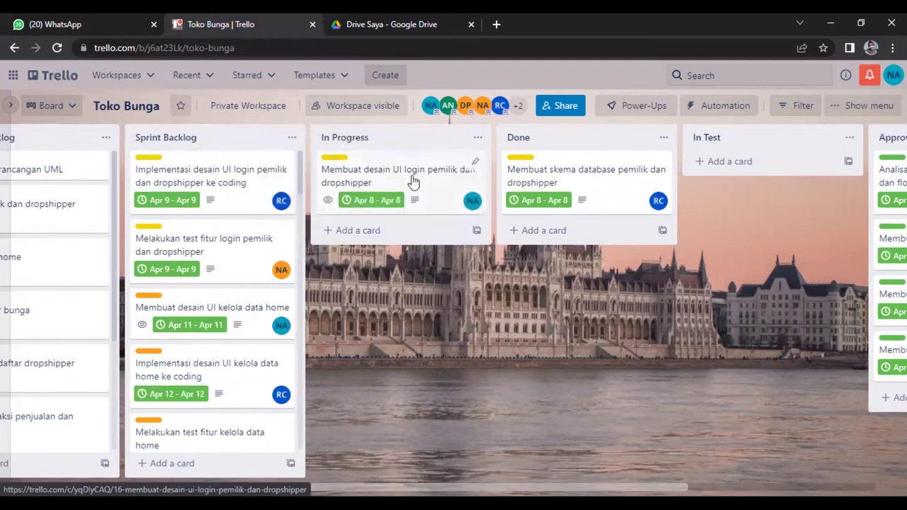
{"action": "left_click_drag", "start_coordinate": [414, 181], "coordinate": [597, 256]}
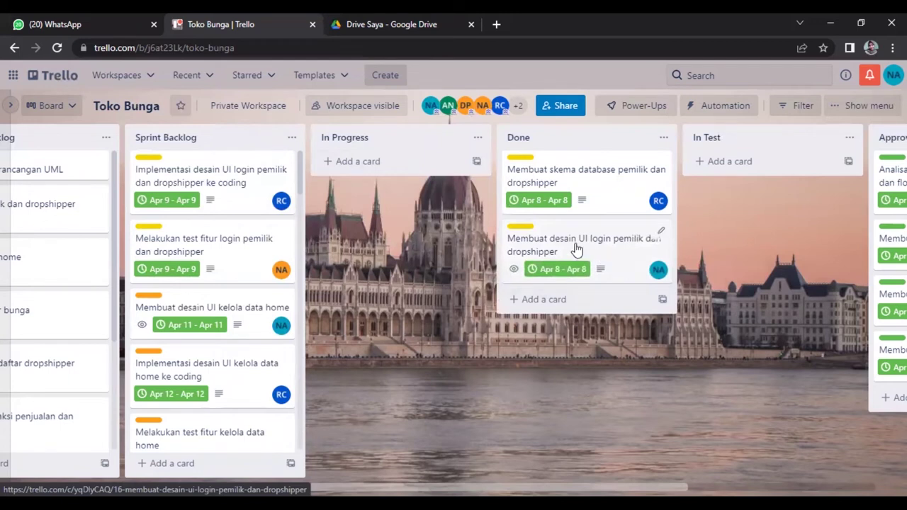
Move the "Implementasi desain UI login pemilik dan dropshipper ke coding" card from Sprint Backlog through In Progress to the end of Done.
{"action": "left_click", "coordinate": [255, 193]}
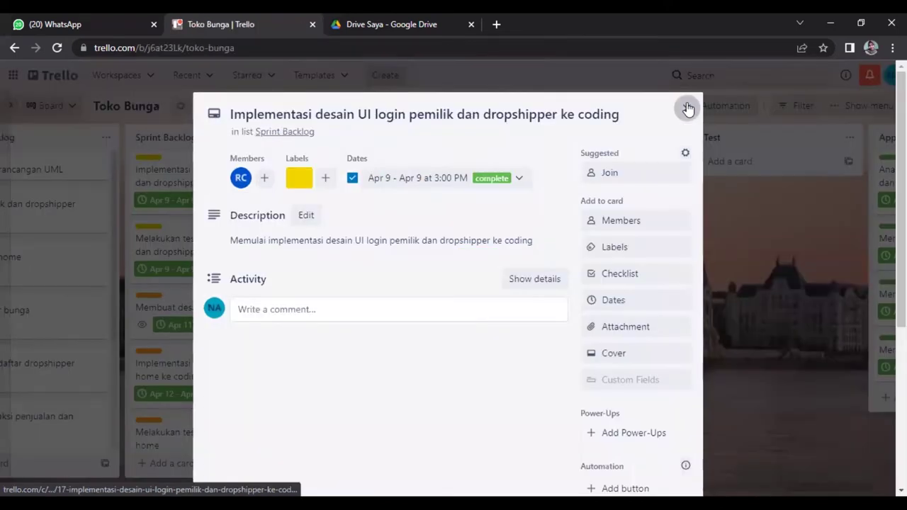
{"action": "left_click", "coordinate": [688, 108]}
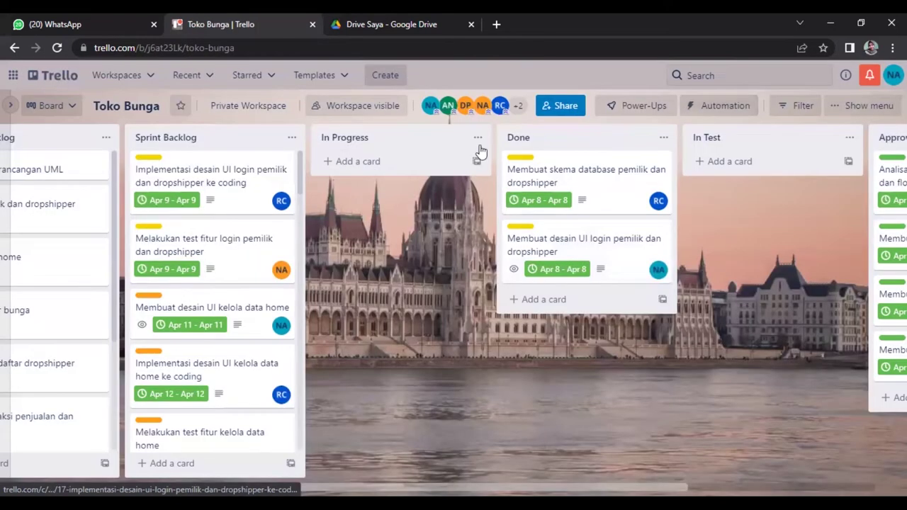
{"action": "left_click_drag", "start_coordinate": [245, 178], "coordinate": [417, 184]}
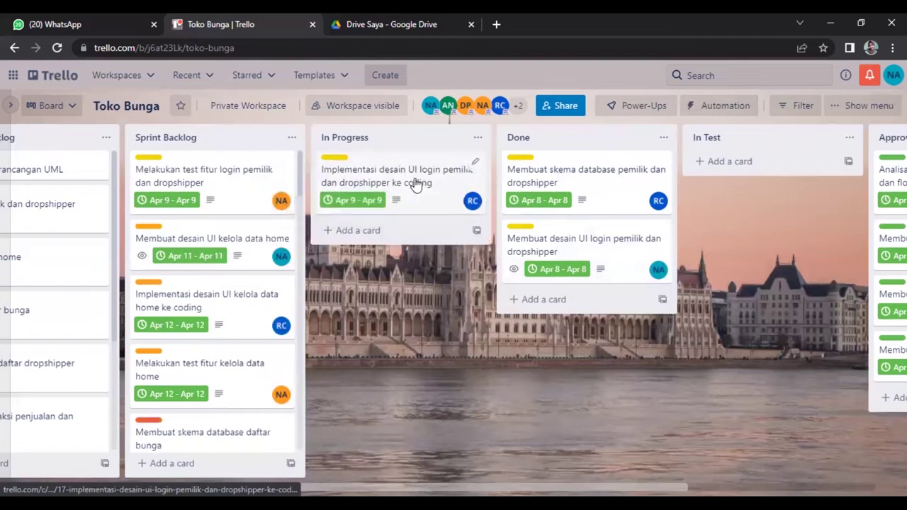
{"action": "left_click_drag", "start_coordinate": [417, 182], "coordinate": [598, 332]}
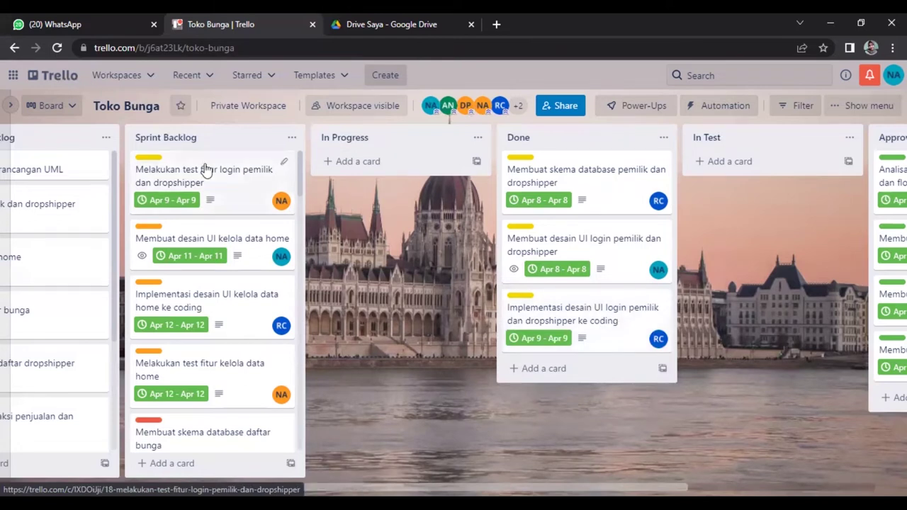
Move the "Melakukan test fitur login pemilik dan dropshipper" card from Sprint Backlog through In Progress to Done.
{"action": "left_click_drag", "start_coordinate": [204, 170], "coordinate": [391, 173]}
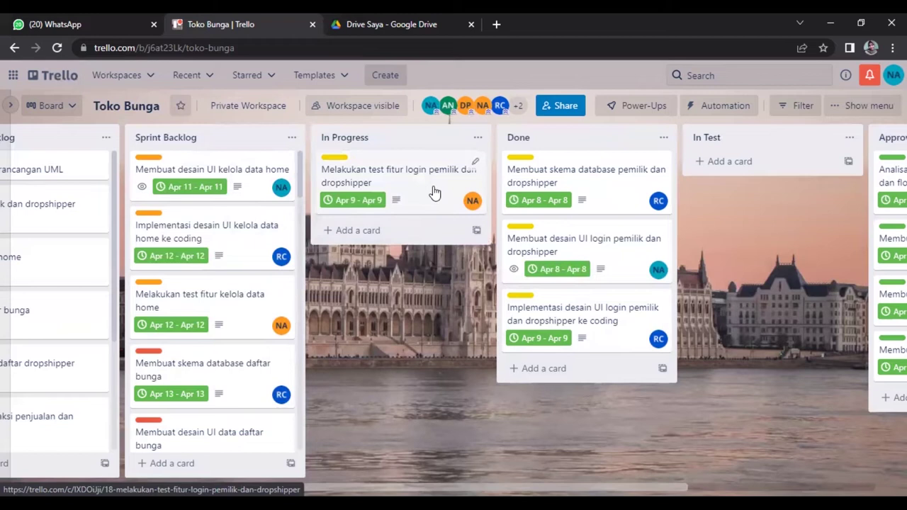
{"action": "left_click_drag", "start_coordinate": [434, 192], "coordinate": [605, 397]}
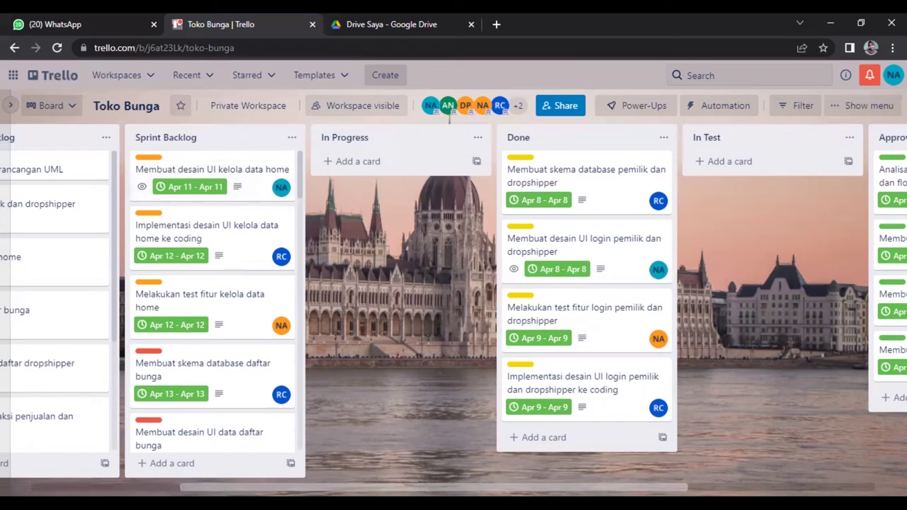
Move the four login pemilik dan dropshipper cards from Done to In Test, ordered as database schema, UI design, implementation and feature test.
{"action": "scroll", "coordinate": [449, 119], "scroll_direction": "right", "scroll_amount": 4}
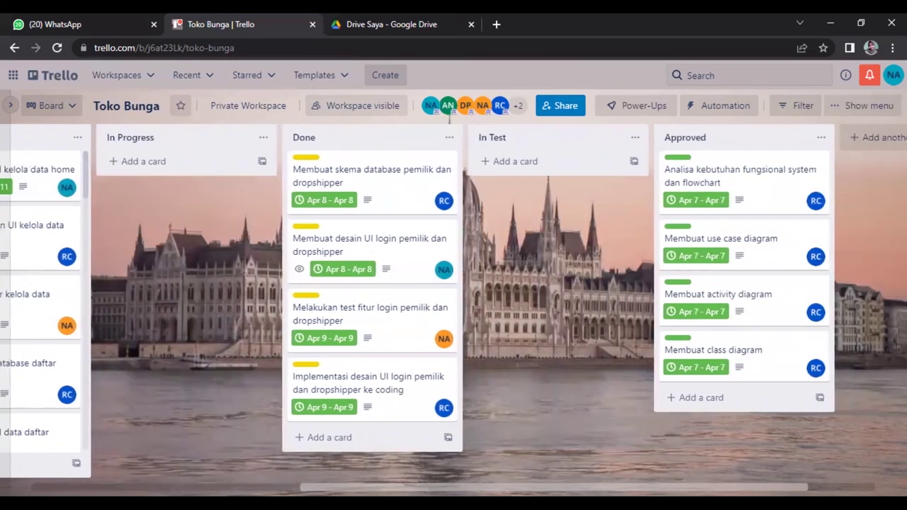
{"action": "scroll", "coordinate": [450, 119], "scroll_direction": "right", "scroll_amount": 1}
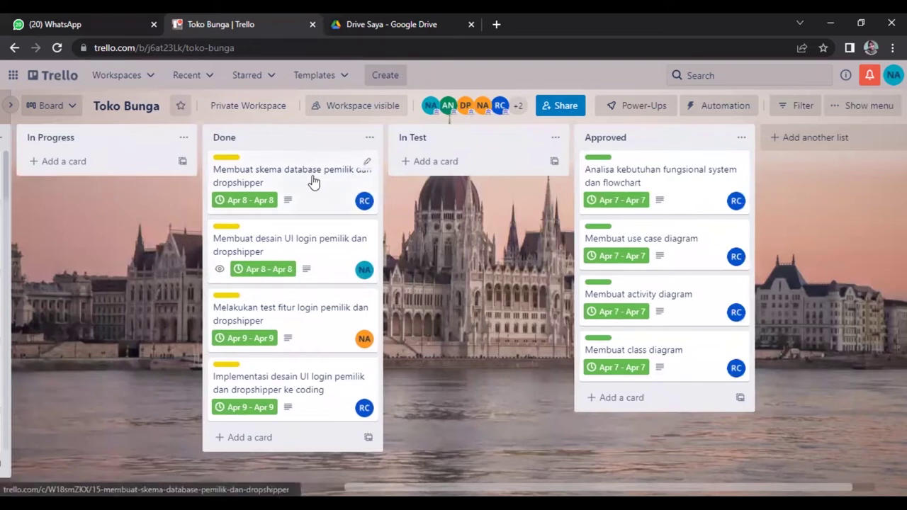
{"action": "left_click_drag", "start_coordinate": [314, 182], "coordinate": [489, 178]}
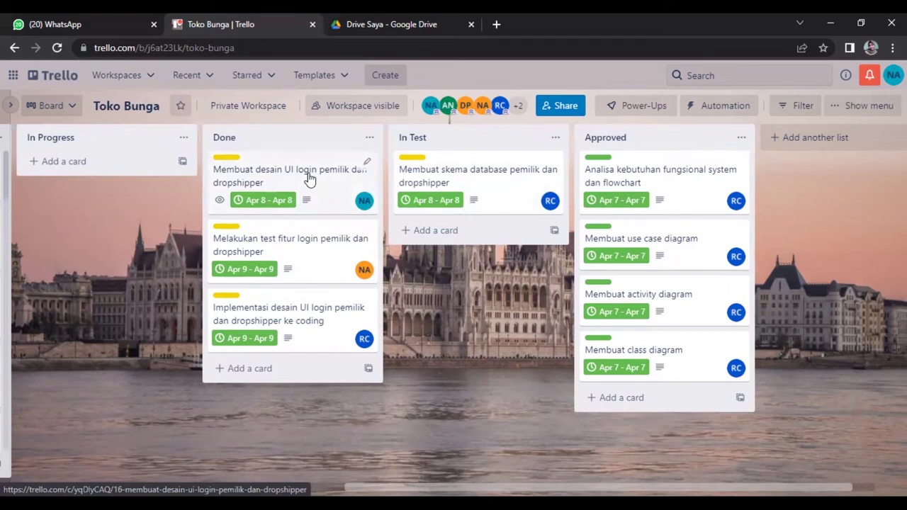
{"action": "left_click_drag", "start_coordinate": [310, 179], "coordinate": [480, 243]}
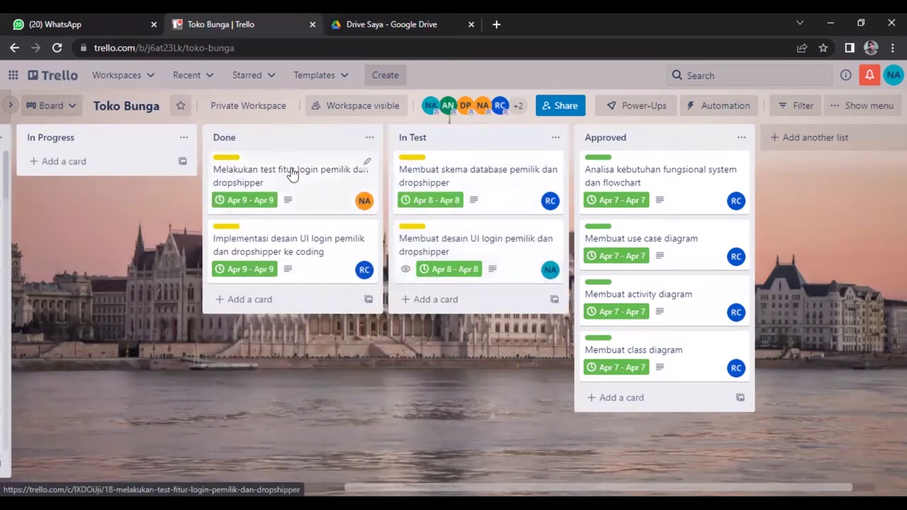
{"action": "left_click_drag", "start_coordinate": [307, 174], "coordinate": [458, 297]}
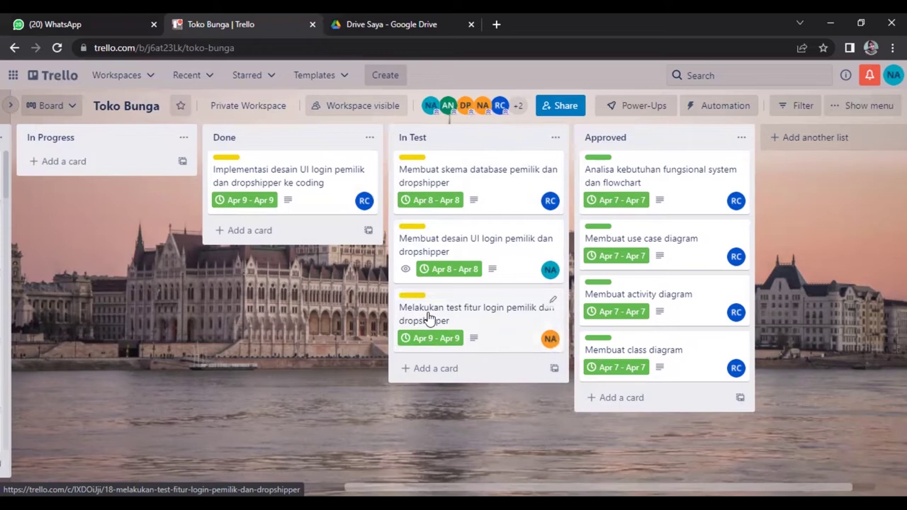
{"action": "left_click_drag", "start_coordinate": [312, 178], "coordinate": [487, 323]}
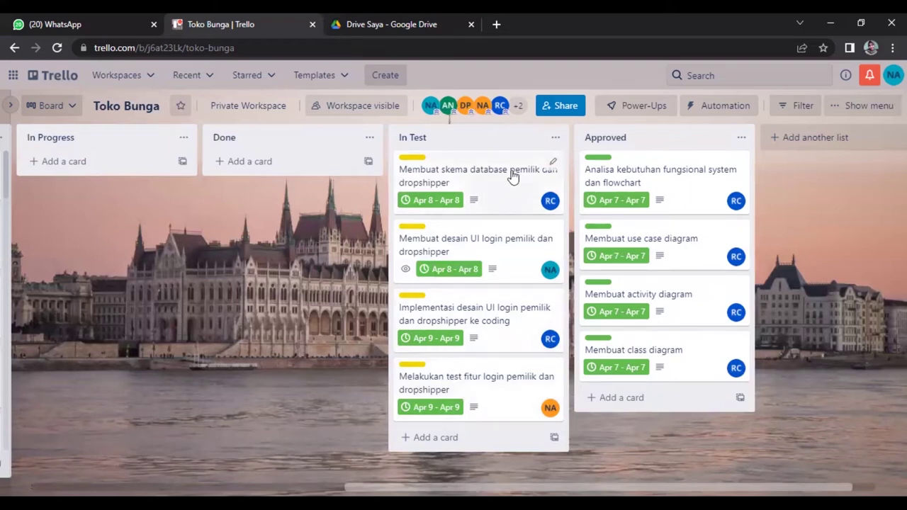
Move the four login pemilik dan dropshipper cards from In Test to the end of Approved, keeping their order.
{"action": "left_click_drag", "start_coordinate": [531, 200], "coordinate": [682, 435]}
{"action": "left_click_drag", "start_coordinate": [480, 178], "coordinate": [660, 425]}
{"action": "left_click_drag", "start_coordinate": [491, 197], "coordinate": [661, 433]}
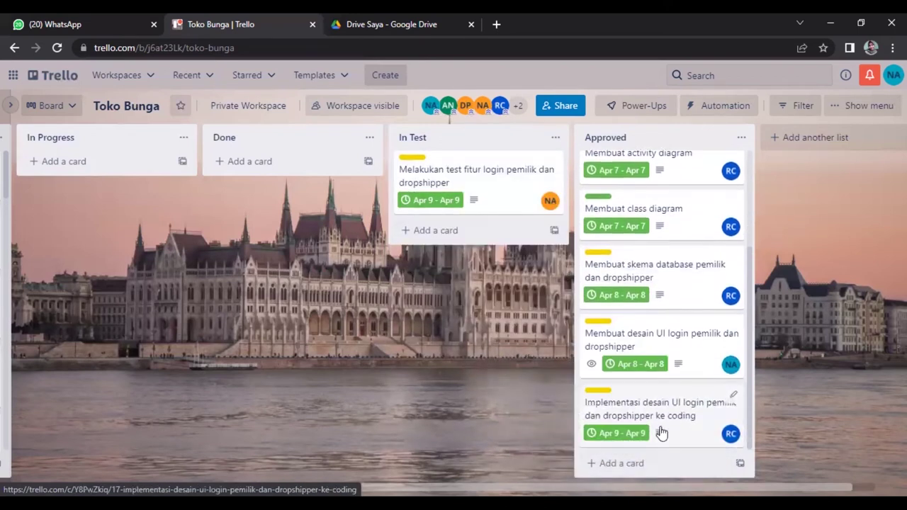
{"action": "left_click_drag", "start_coordinate": [496, 180], "coordinate": [664, 411]}
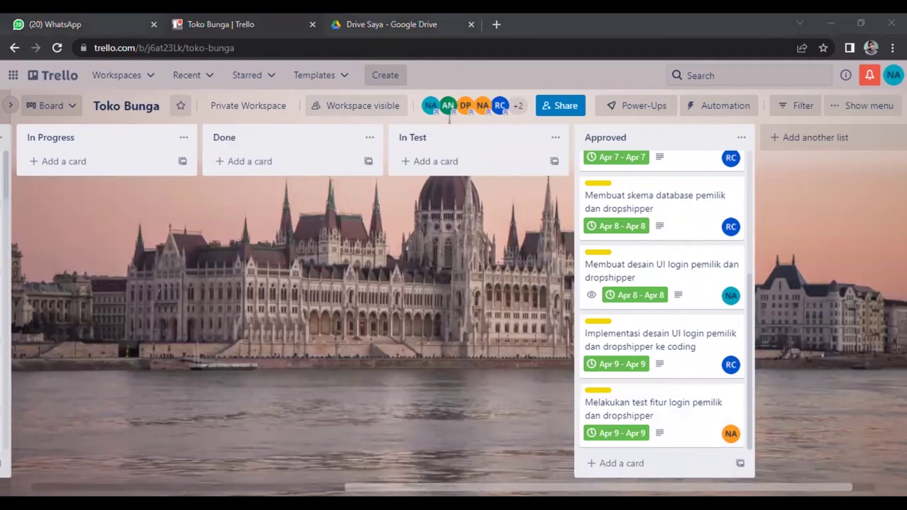
Move the kelola data home UI design, implementation and feature test cards from Sprint Backlog through In Progress to Done.
{"action": "scroll", "coordinate": [219, 465], "scroll_direction": "left", "scroll_amount": 10}
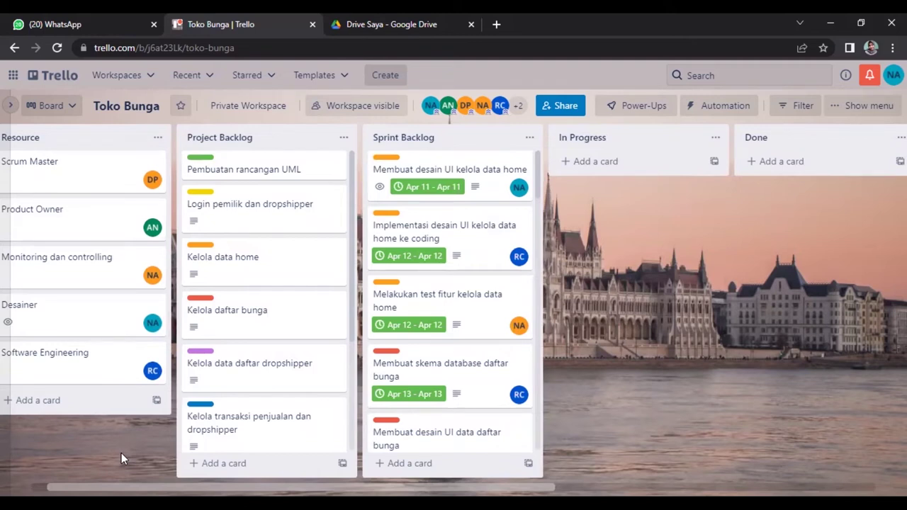
{"action": "scroll", "coordinate": [448, 119], "scroll_direction": "right", "scroll_amount": 5}
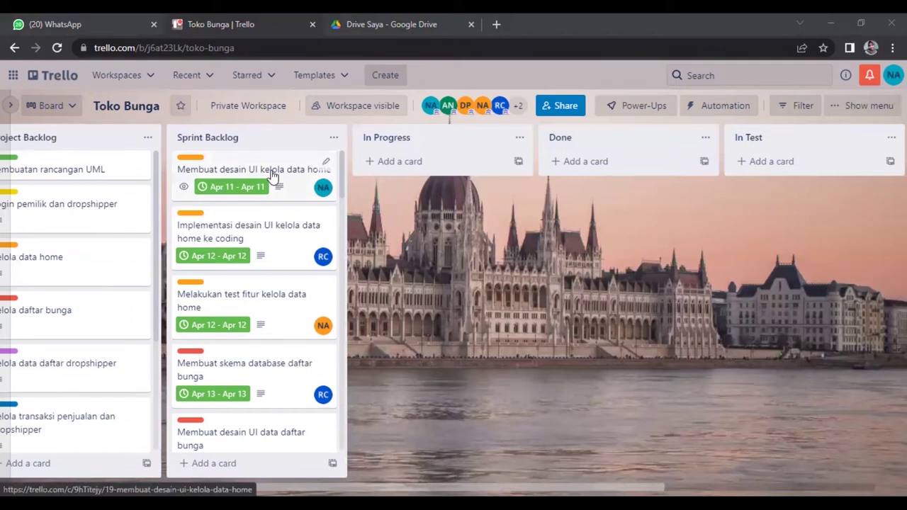
{"action": "left_click_drag", "start_coordinate": [272, 173], "coordinate": [630, 172]}
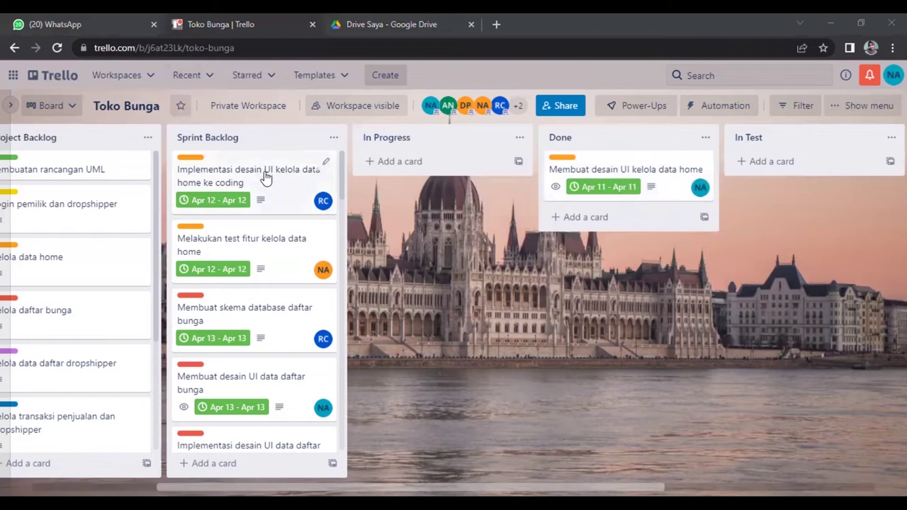
{"action": "left_click_drag", "start_coordinate": [266, 177], "coordinate": [443, 177]}
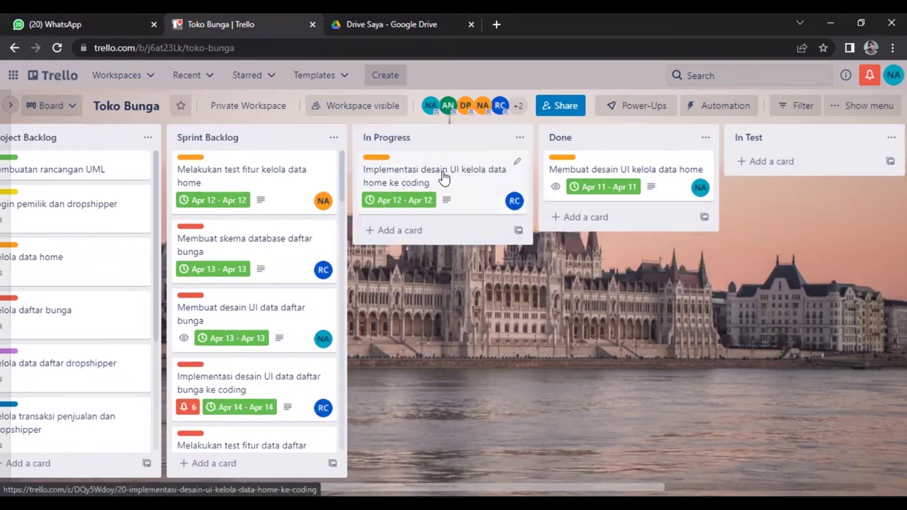
{"action": "left_click_drag", "start_coordinate": [443, 177], "coordinate": [630, 245]}
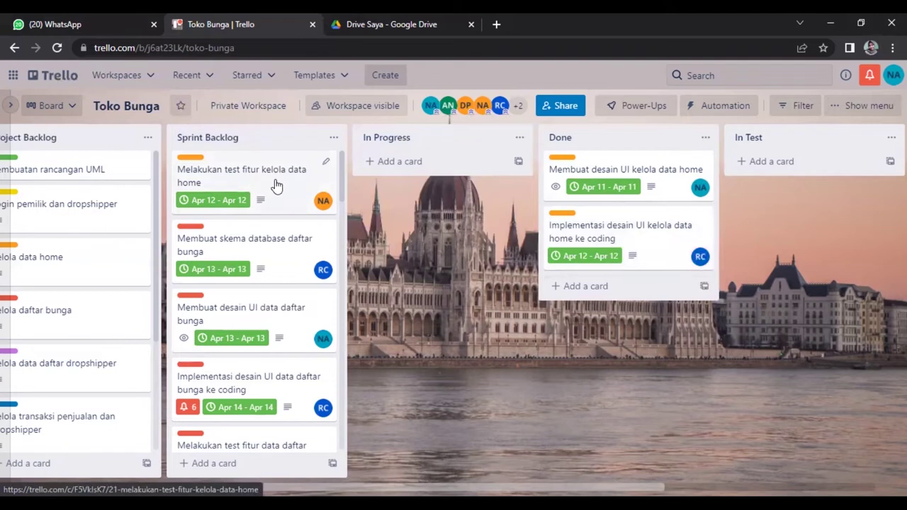
{"action": "key", "text": "period"}
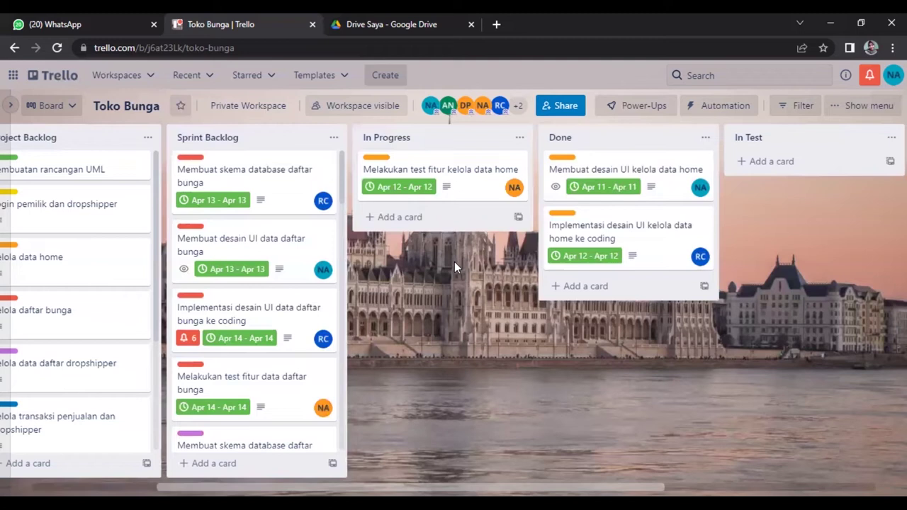
{"action": "key", "text": "period"}
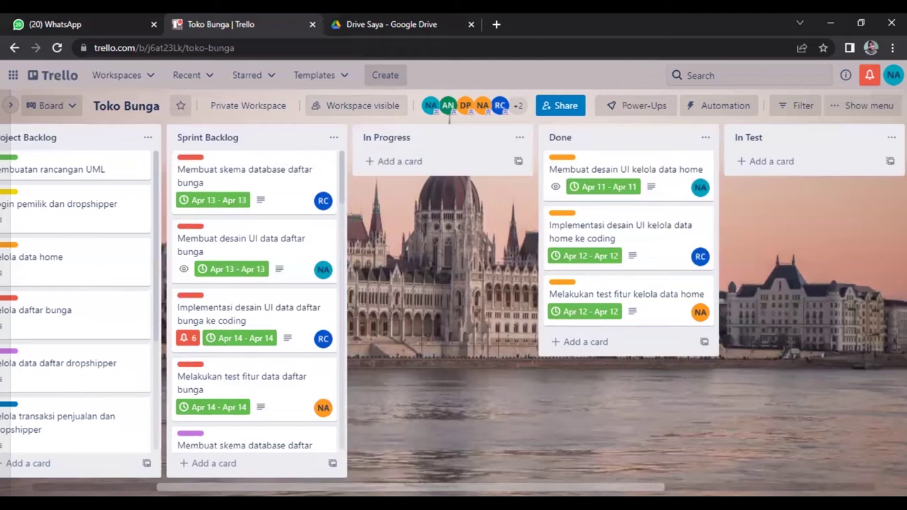
Move the three kelola data home cards from Done to In Test, keeping their order.
{"action": "scroll", "coordinate": [449, 119], "scroll_direction": "right", "scroll_amount": 5}
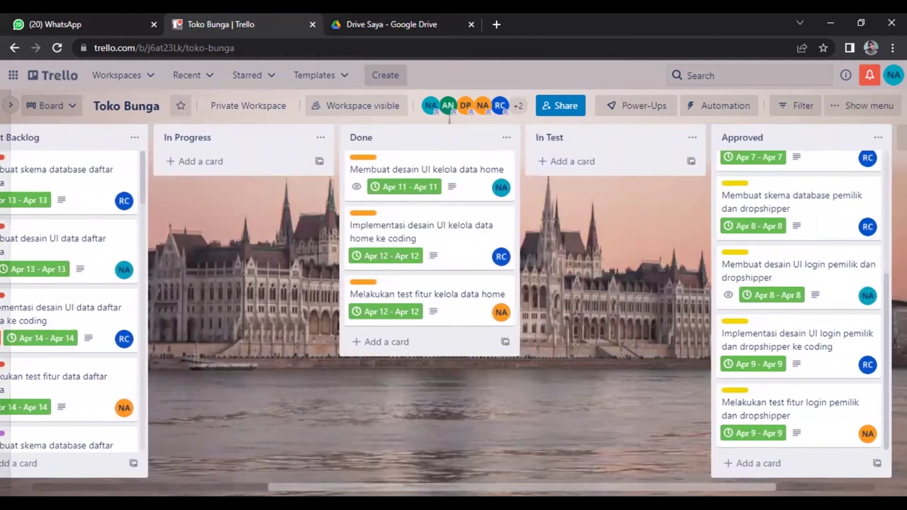
{"action": "scroll", "coordinate": [449, 119], "scroll_direction": "right", "scroll_amount": 4}
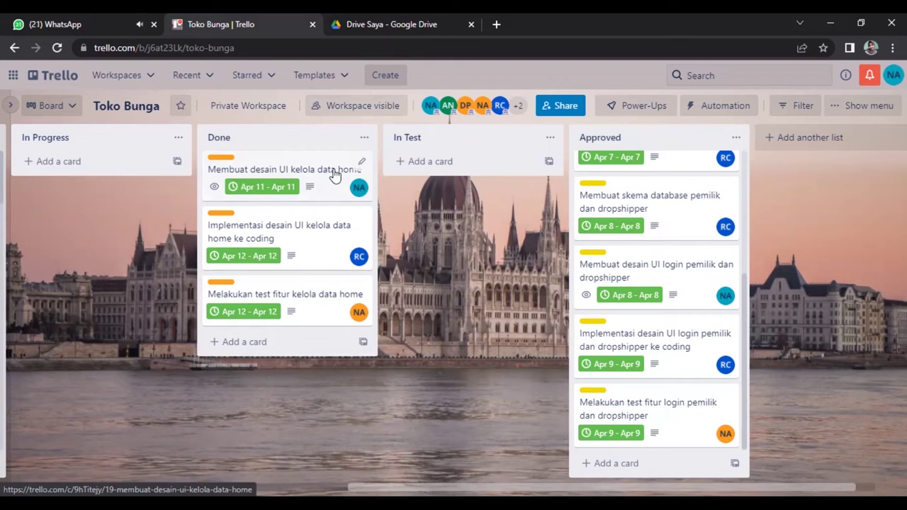
{"action": "left_click_drag", "start_coordinate": [335, 175], "coordinate": [490, 176]}
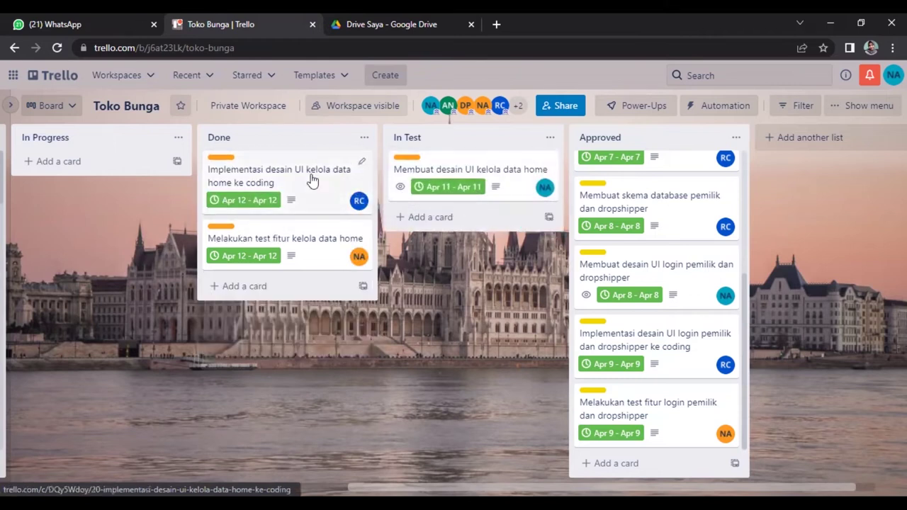
{"action": "left_click_drag", "start_coordinate": [314, 178], "coordinate": [464, 241]}
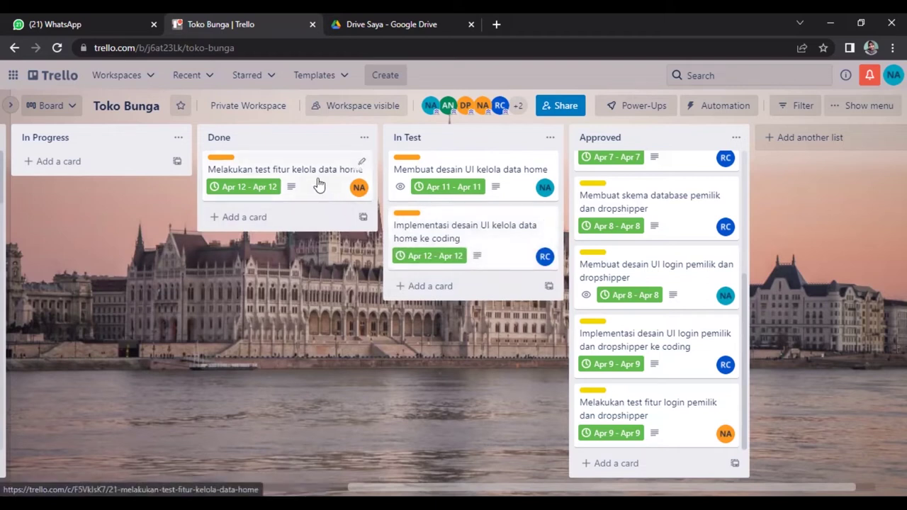
{"action": "left_click_drag", "start_coordinate": [319, 185], "coordinate": [481, 311]}
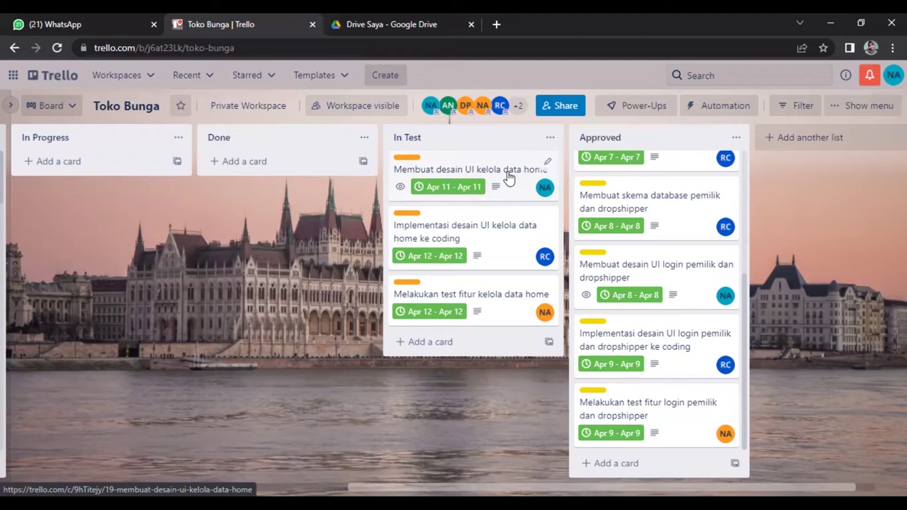
Move the three kelola data home cards from In Test to the end of Approved in the same order.
{"action": "left_click_drag", "start_coordinate": [507, 177], "coordinate": [684, 418]}
{"action": "left_click_drag", "start_coordinate": [502, 177], "coordinate": [678, 404]}
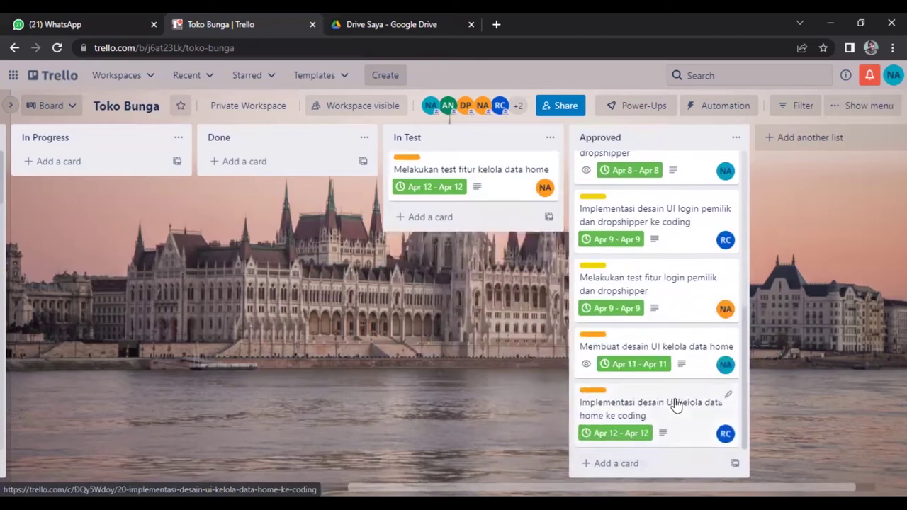
{"action": "left_click_drag", "start_coordinate": [502, 177], "coordinate": [678, 406]}
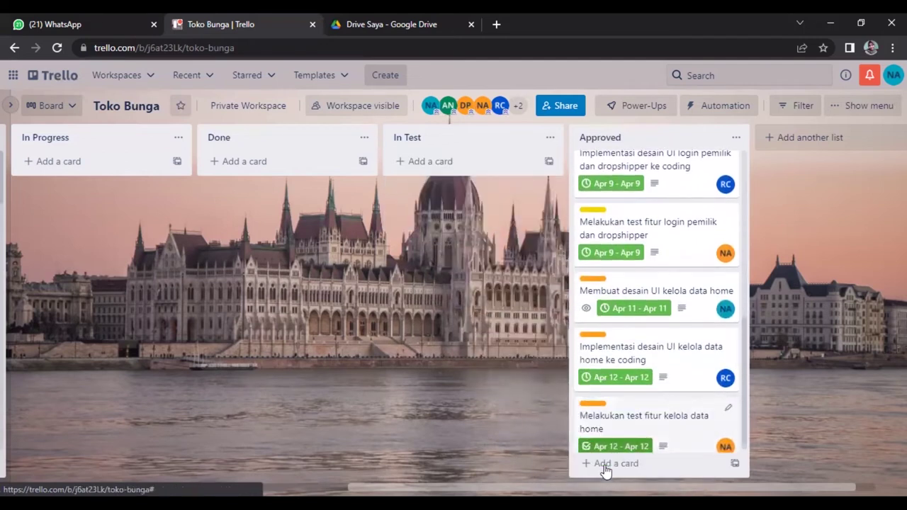
Move the daftar bunga database schema, UI design, implementation and feature test cards from Sprint Backlog through In Progress to Done.
{"action": "left_click_drag", "start_coordinate": [602, 488], "coordinate": [475, 488]}
{"action": "scroll", "coordinate": [259, 474], "scroll_direction": "left", "scroll_amount": 4}
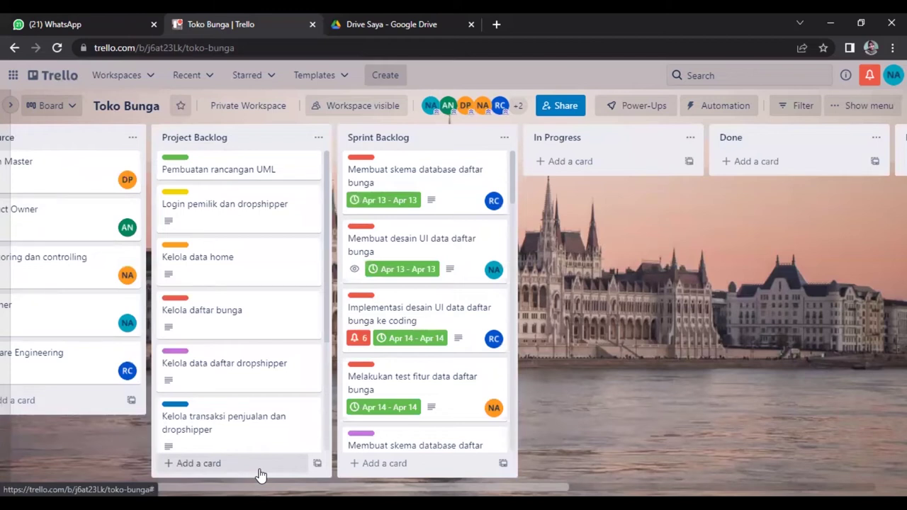
{"action": "scroll", "coordinate": [449, 120], "scroll_direction": "right", "scroll_amount": 4}
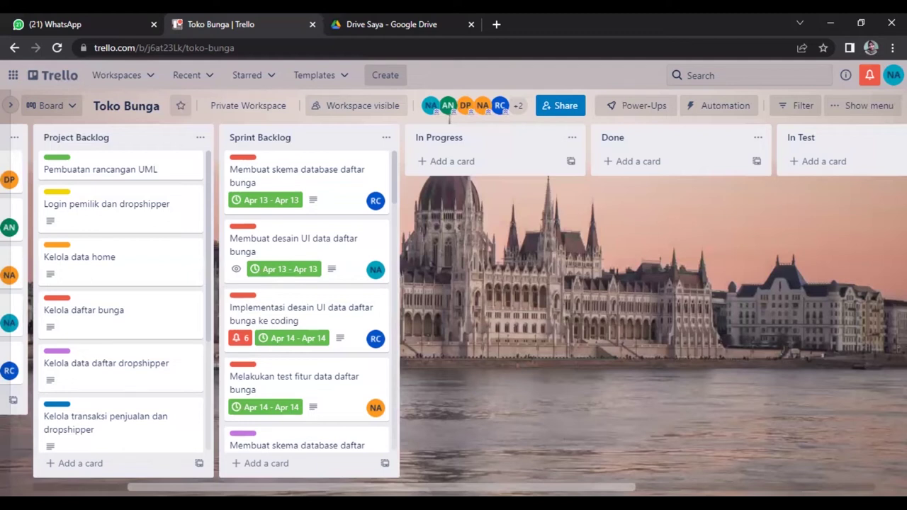
{"action": "scroll", "coordinate": [450, 120], "scroll_direction": "right", "scroll_amount": 3}
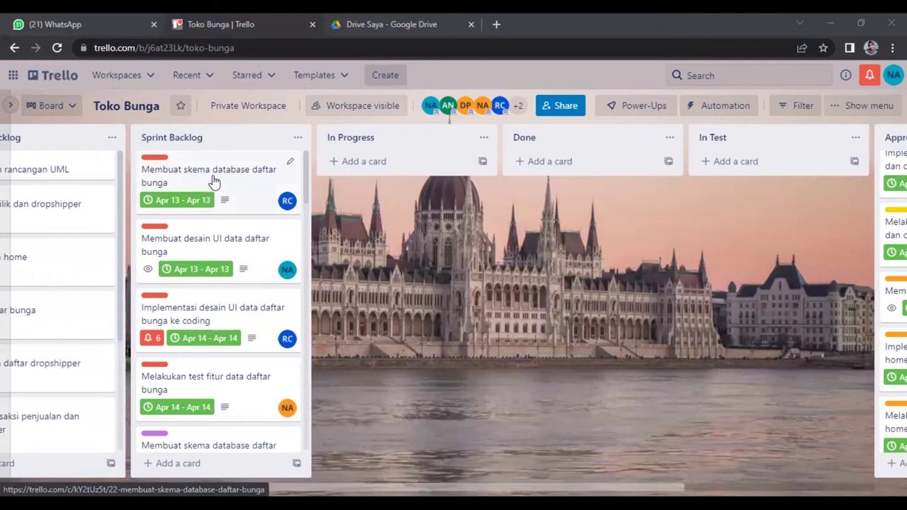
{"action": "left_click_drag", "start_coordinate": [214, 182], "coordinate": [390, 181]}
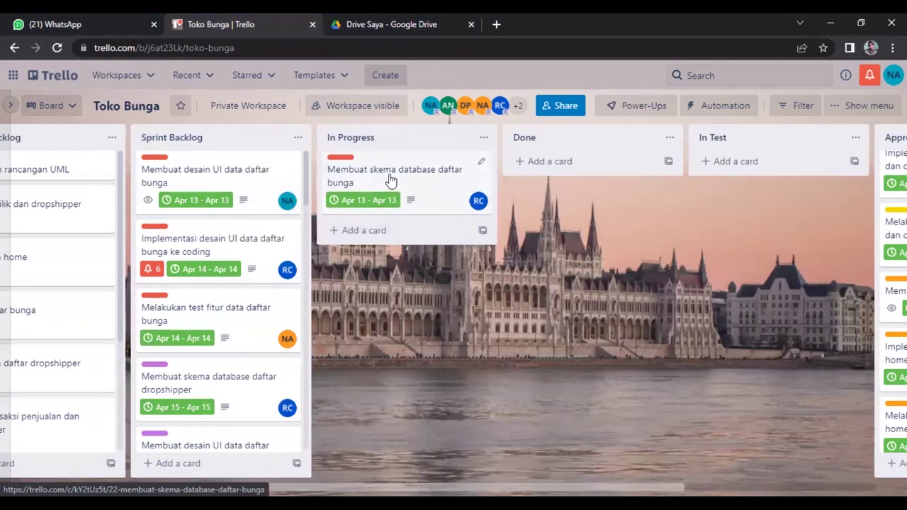
{"action": "left_click_drag", "start_coordinate": [389, 181], "coordinate": [573, 182]}
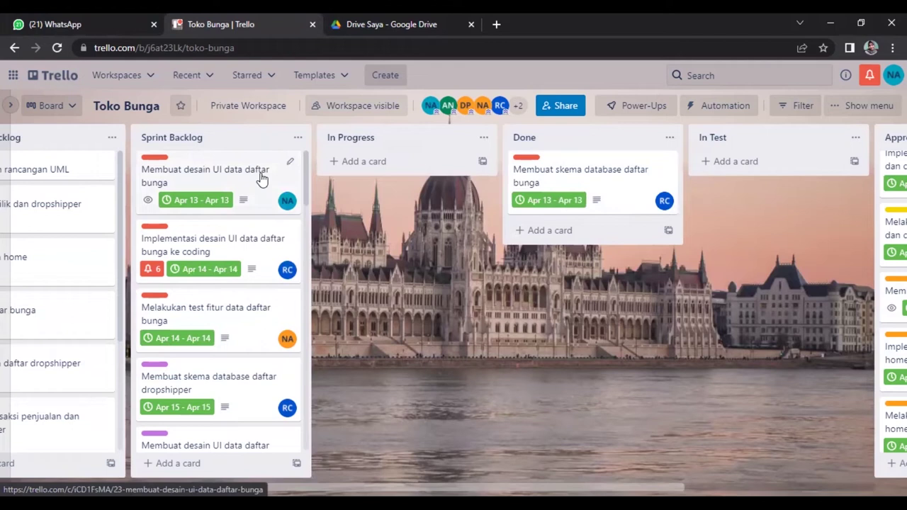
{"action": "left_click_drag", "start_coordinate": [264, 179], "coordinate": [592, 254]}
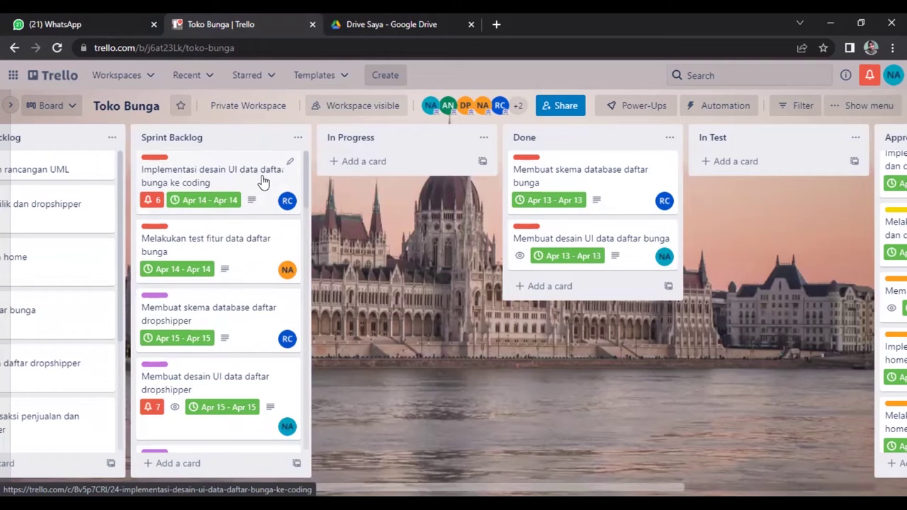
{"action": "left_click_drag", "start_coordinate": [257, 181], "coordinate": [438, 190]}
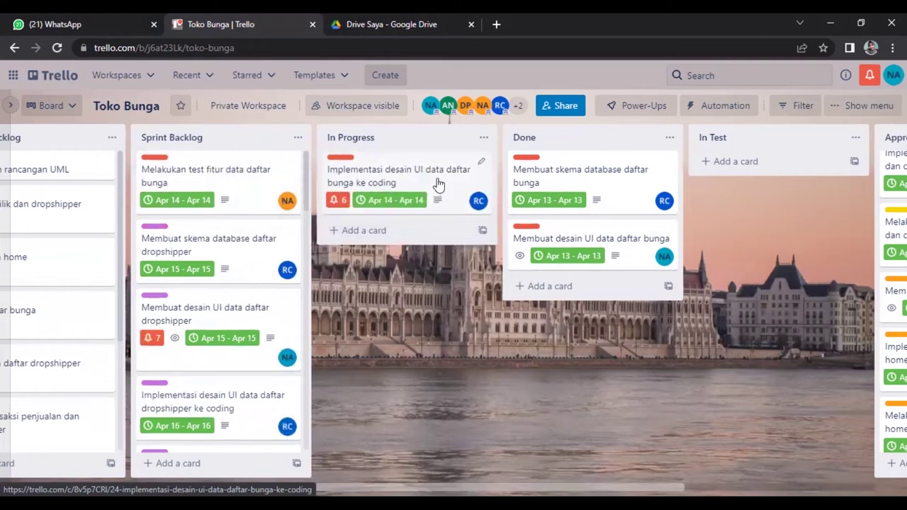
{"action": "left_click_drag", "start_coordinate": [438, 183], "coordinate": [593, 305]}
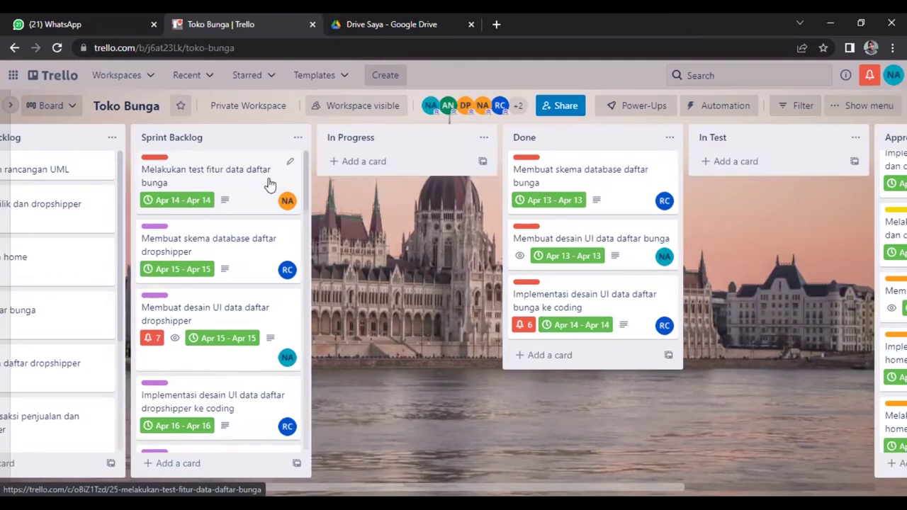
{"action": "key", "text": "."}
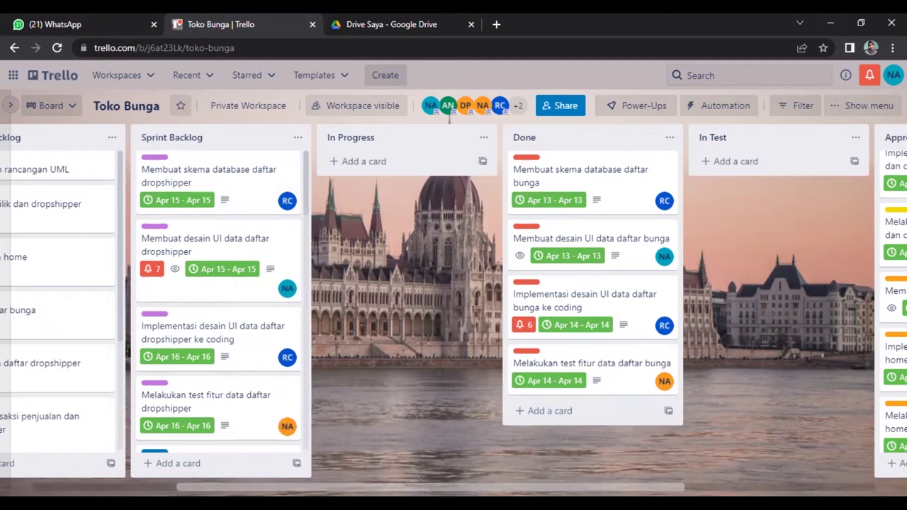
Move the four daftar bunga cards from Done to In Test, keeping their order.
{"action": "scroll", "coordinate": [450, 119], "scroll_direction": "right", "scroll_amount": 5}
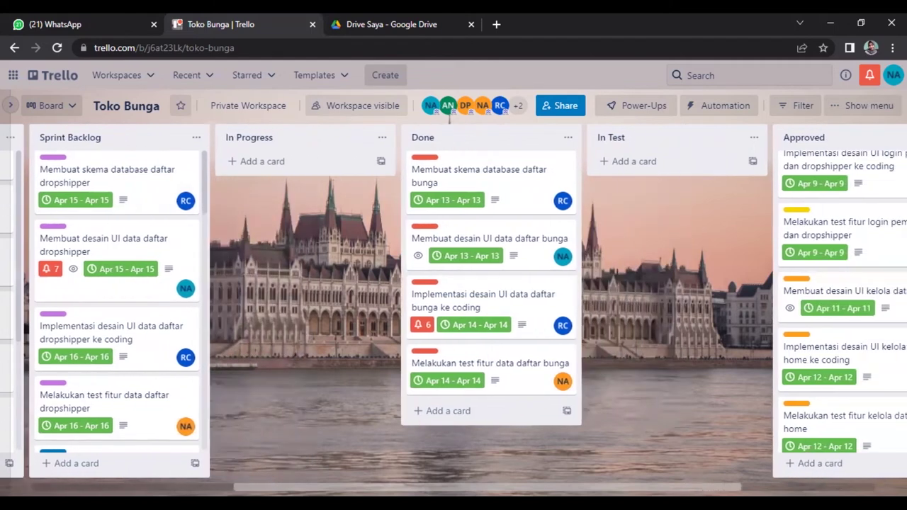
{"action": "scroll", "coordinate": [450, 120], "scroll_direction": "right", "scroll_amount": 2}
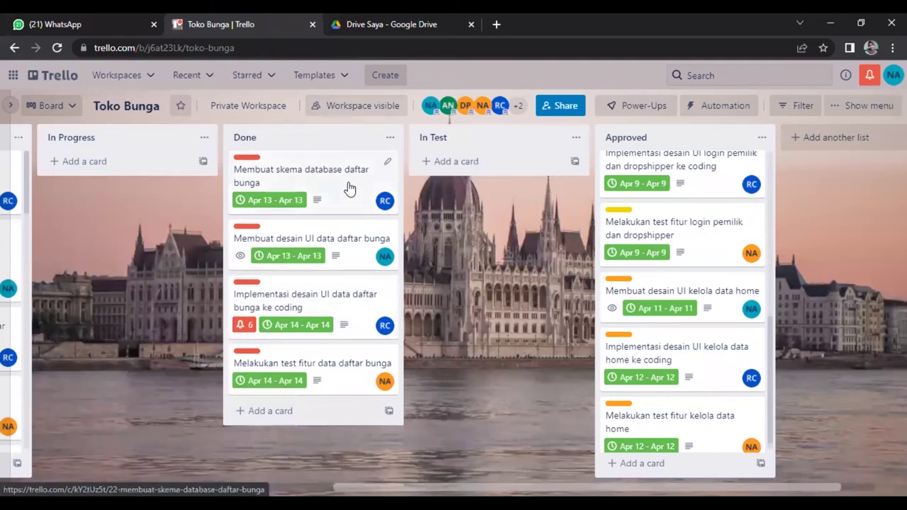
{"action": "left_click_drag", "start_coordinate": [350, 188], "coordinate": [520, 178]}
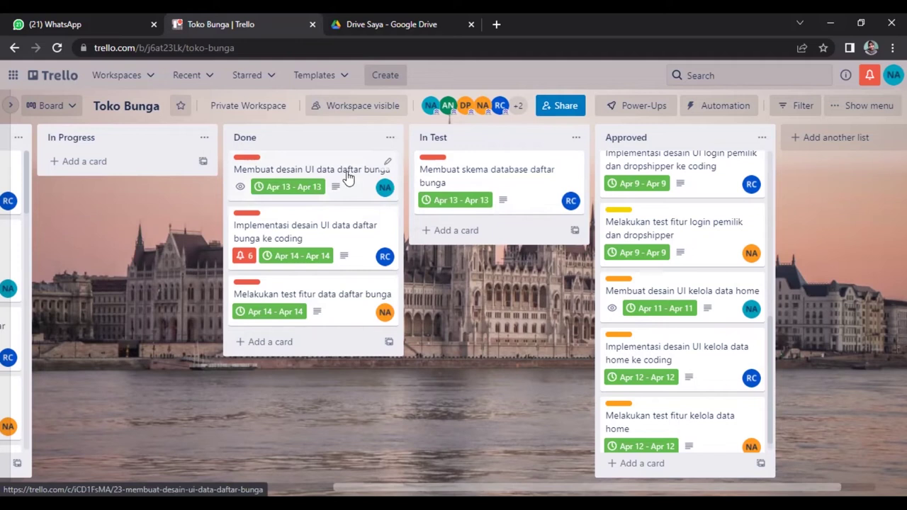
{"action": "left_click_drag", "start_coordinate": [348, 177], "coordinate": [523, 261]}
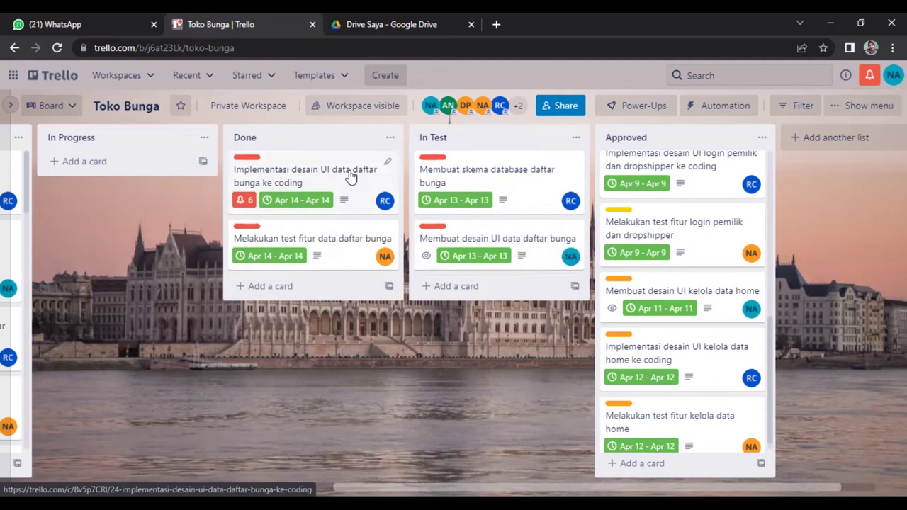
{"action": "left_click_drag", "start_coordinate": [349, 175], "coordinate": [459, 277]}
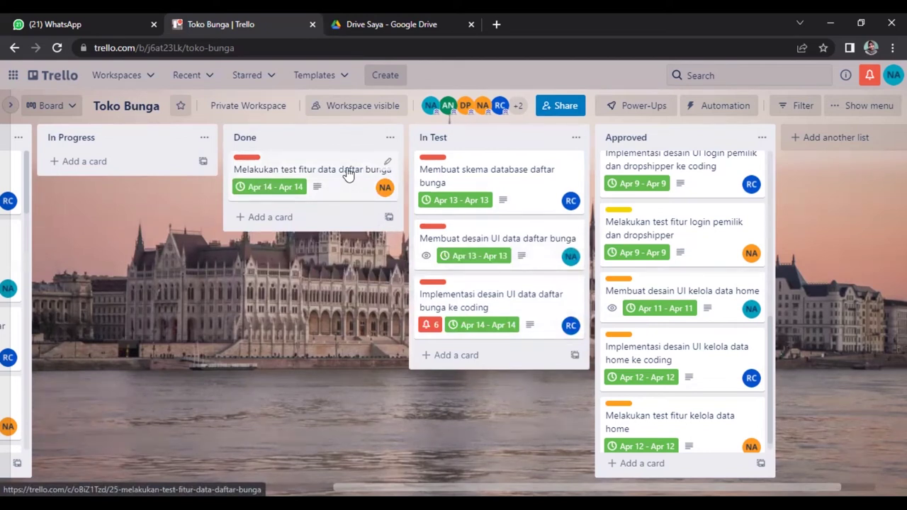
{"action": "left_click_drag", "start_coordinate": [347, 175], "coordinate": [500, 364]}
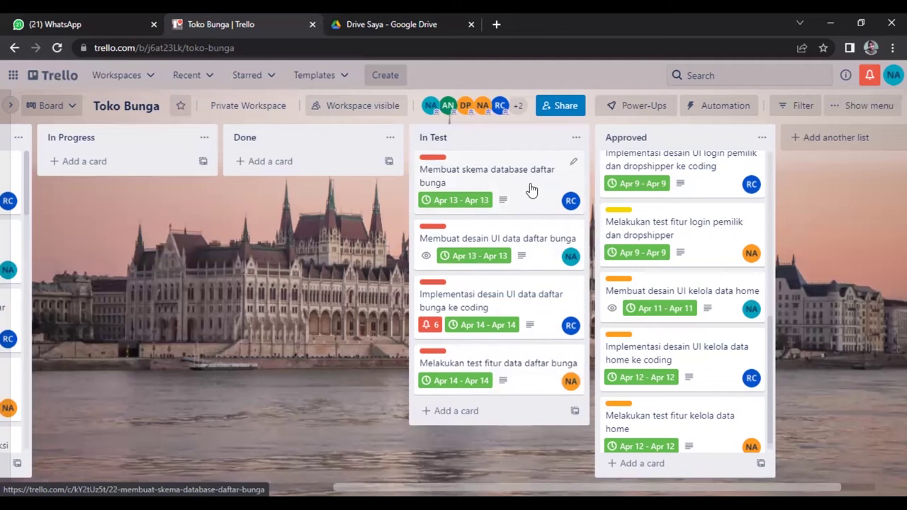
Move the four daftar bunga cards from In Test to the end of Approved in the same order.
{"action": "left_click", "coordinate": [532, 187]}
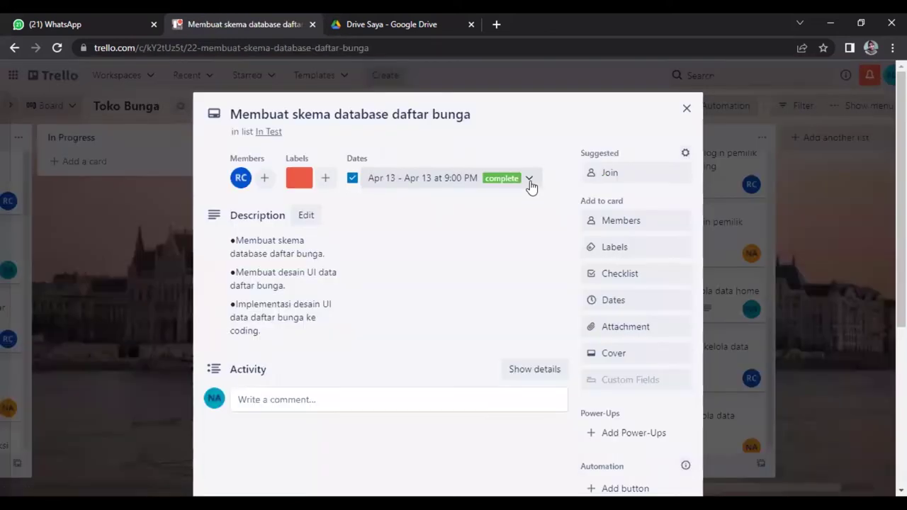
{"action": "left_click", "coordinate": [686, 109]}
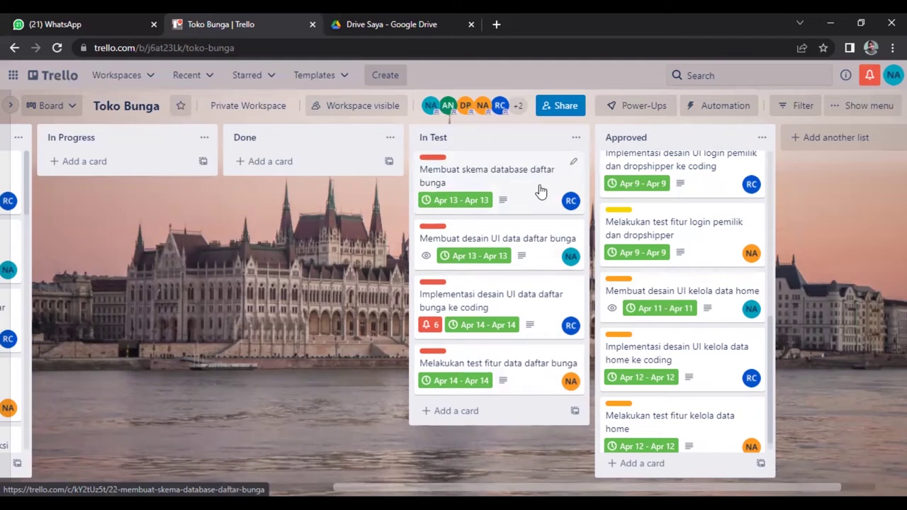
{"action": "left_click_drag", "start_coordinate": [541, 191], "coordinate": [719, 429]}
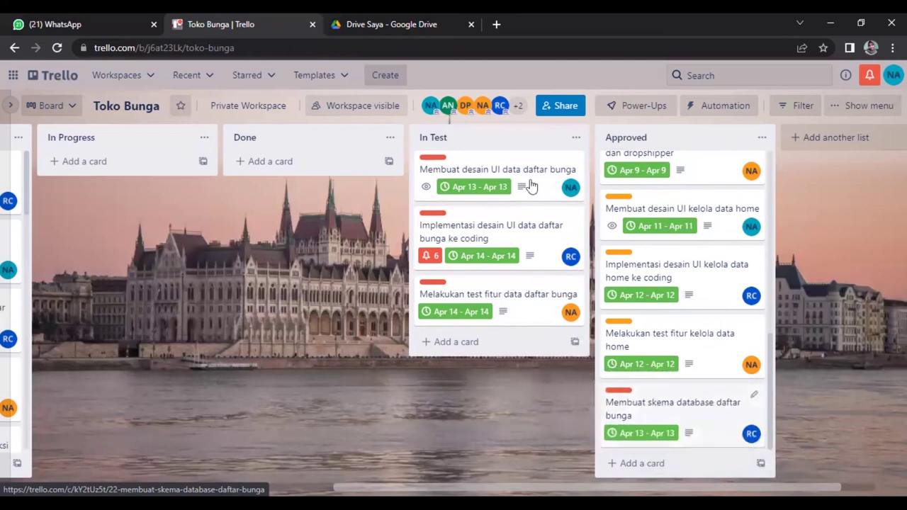
{"action": "left_click_drag", "start_coordinate": [526, 182], "coordinate": [695, 433]}
{"action": "left_click_drag", "start_coordinate": [519, 182], "coordinate": [689, 441]}
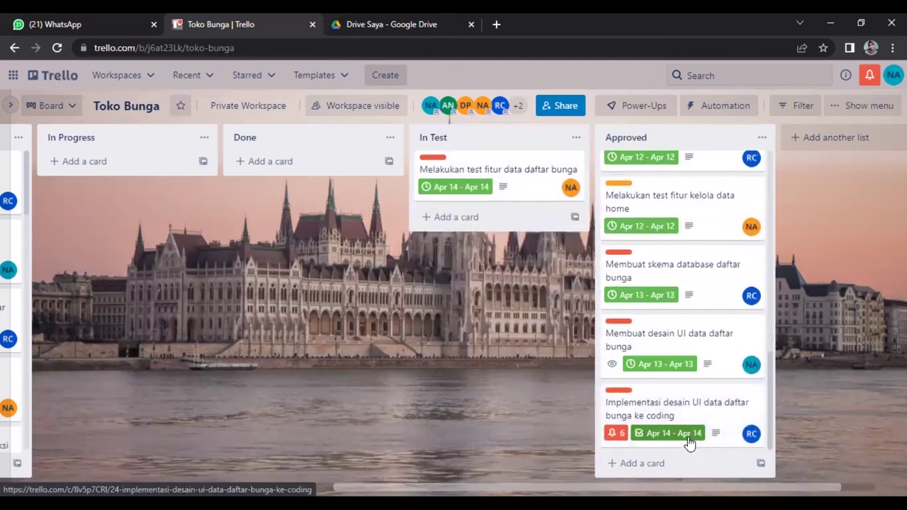
{"action": "left_click_drag", "start_coordinate": [521, 176], "coordinate": [699, 426]}
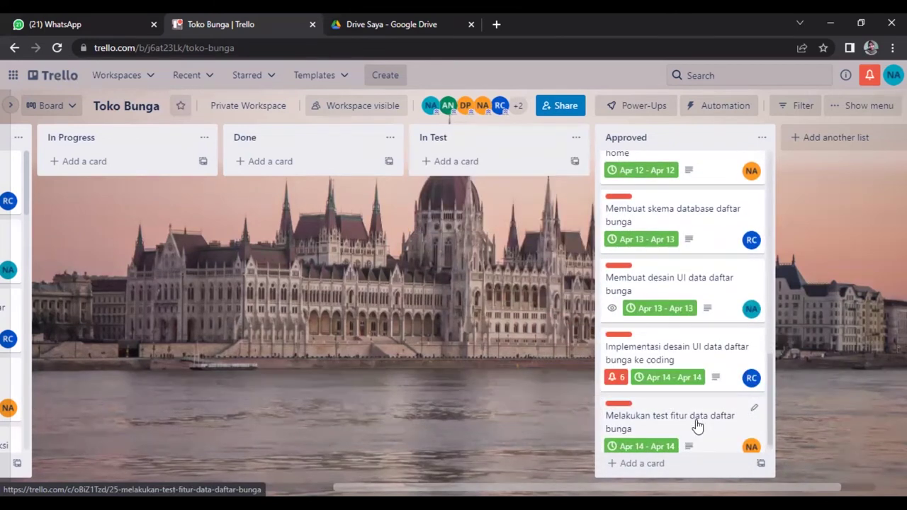
Move the daftar dropshipper database schema, UI design, implementation and feature test cards from Sprint Backlog to Done, placing feature test above implementation.
{"action": "scroll", "coordinate": [263, 464], "scroll_direction": "left", "scroll_amount": 8}
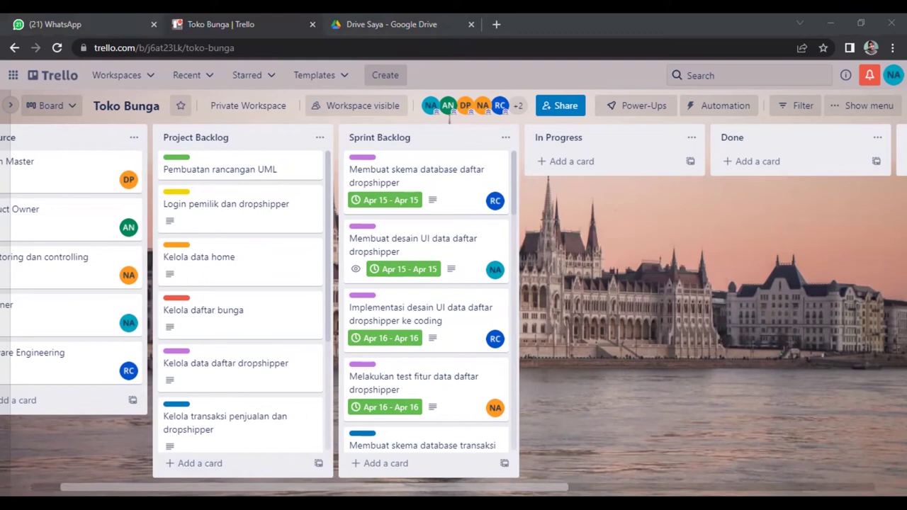
{"action": "scroll", "coordinate": [450, 120], "scroll_direction": "right", "scroll_amount": 5}
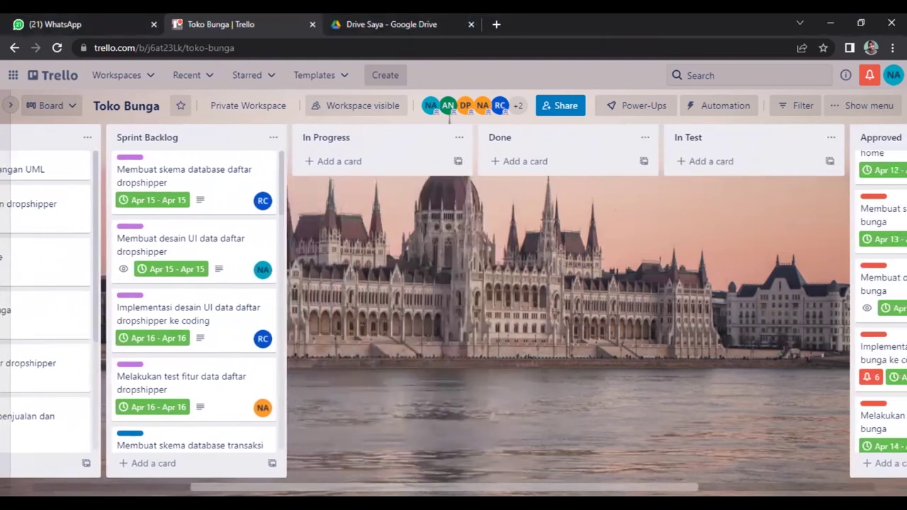
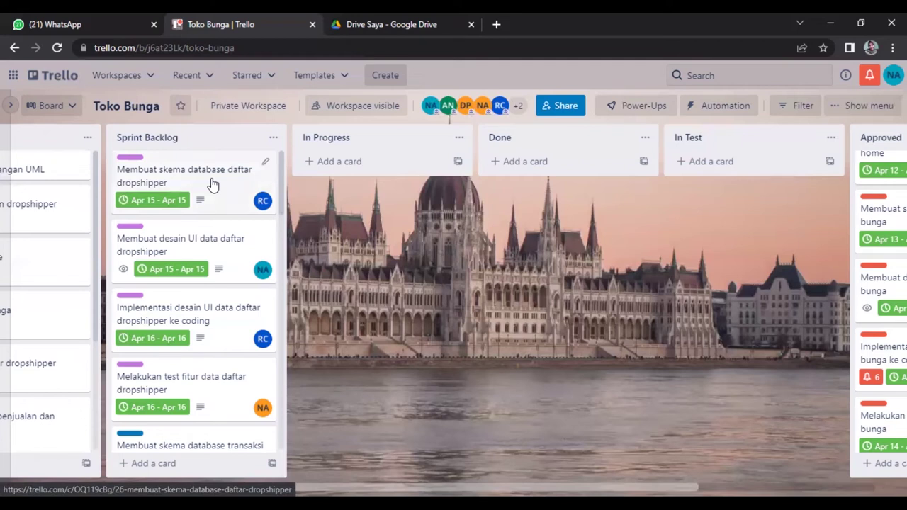
{"action": "left_click_drag", "start_coordinate": [243, 184], "coordinate": [399, 186]}
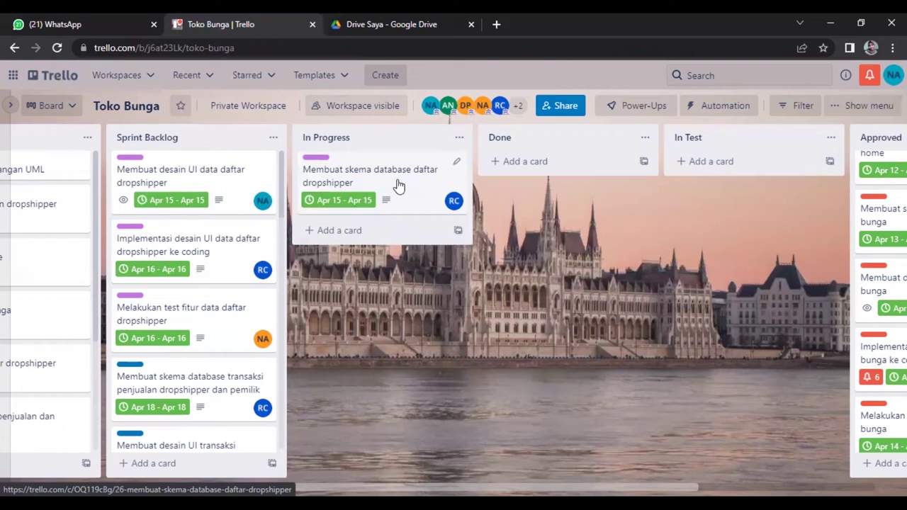
{"action": "left_click_drag", "start_coordinate": [399, 186], "coordinate": [569, 182]}
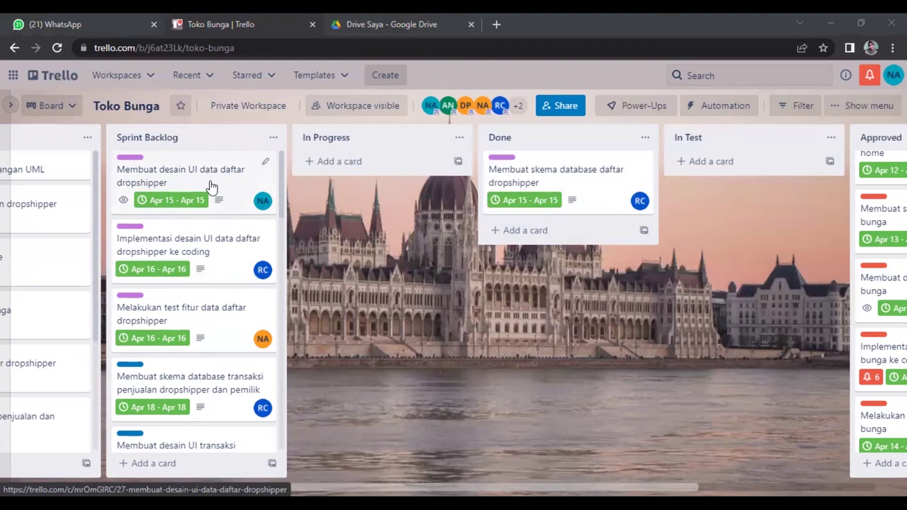
{"action": "left_click_drag", "start_coordinate": [210, 179], "coordinate": [567, 237]}
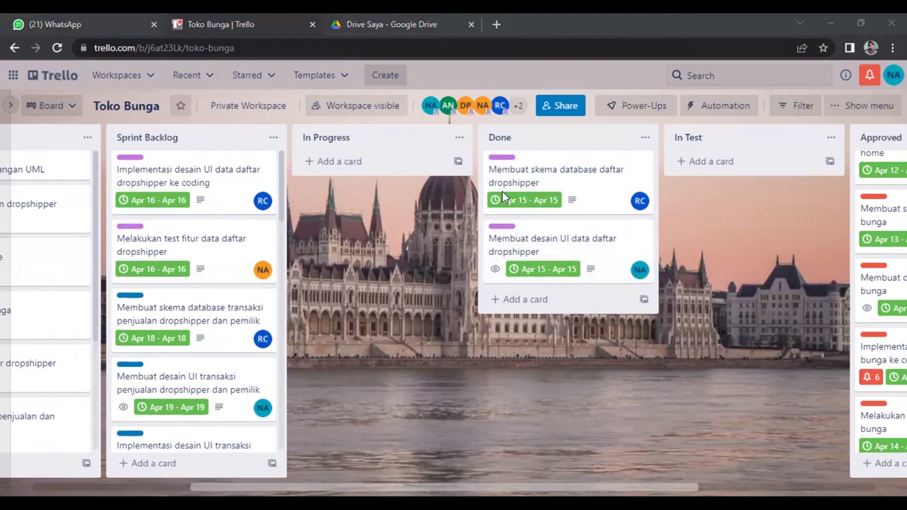
{"action": "left_click_drag", "start_coordinate": [223, 187], "coordinate": [370, 183]}
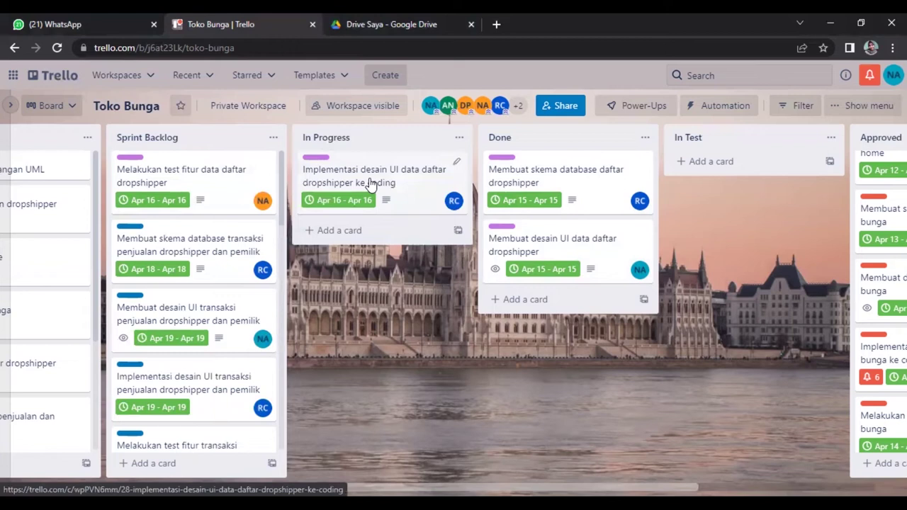
{"action": "left_click_drag", "start_coordinate": [393, 192], "coordinate": [550, 329]}
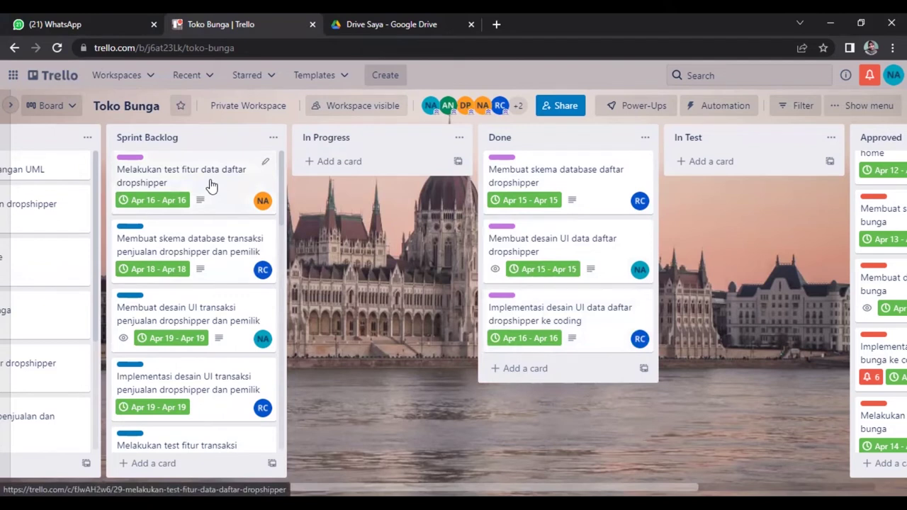
{"action": "key", "text": "period"}
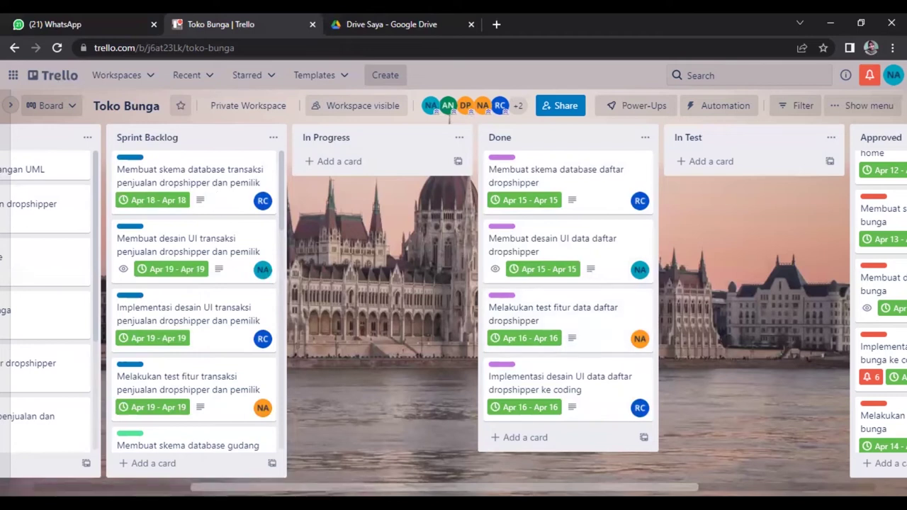
Move the four daftar dropshipper cards from Done to In Test, keeping their order.
{"action": "scroll", "coordinate": [449, 120], "scroll_direction": "right", "scroll_amount": 4}
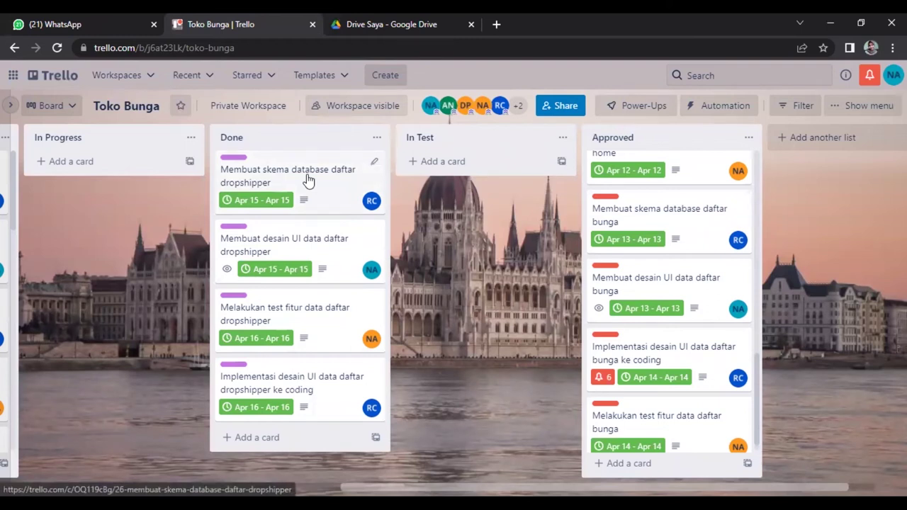
{"action": "left_click_drag", "start_coordinate": [336, 175], "coordinate": [470, 174]}
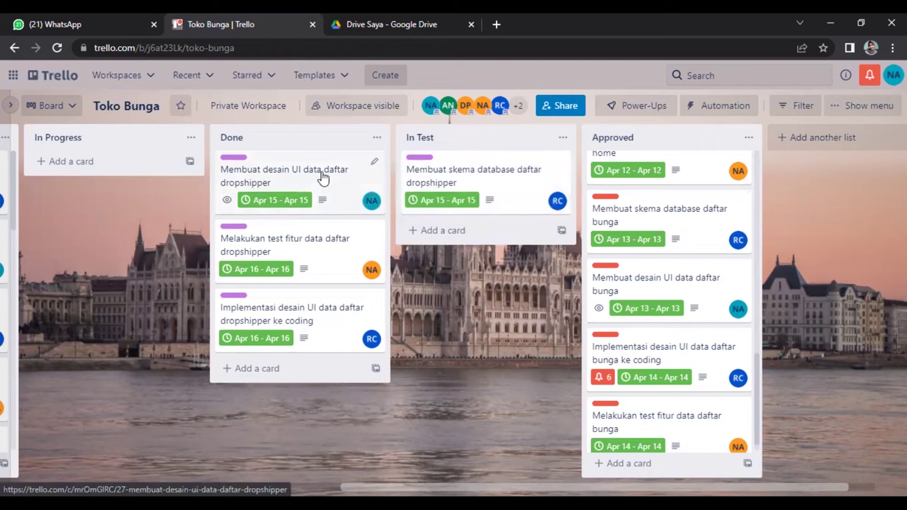
{"action": "left_click_drag", "start_coordinate": [322, 178], "coordinate": [477, 254]}
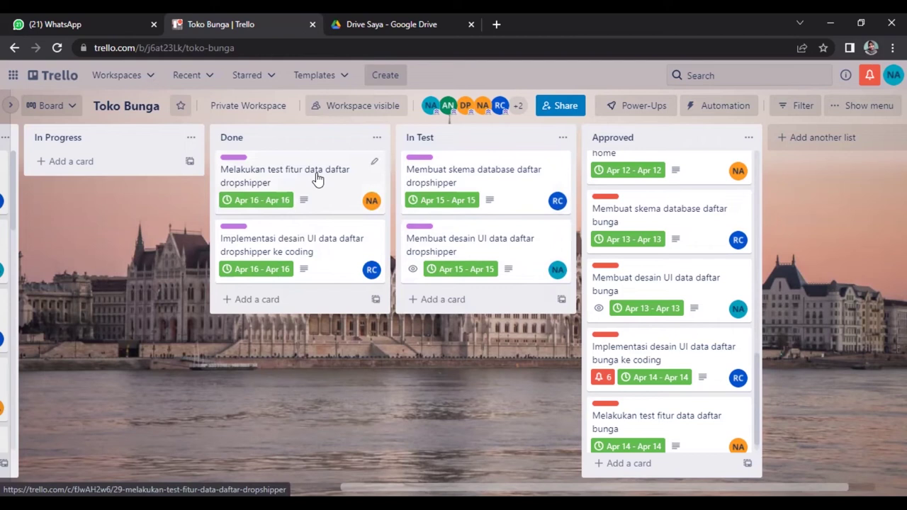
{"action": "left_click_drag", "start_coordinate": [317, 178], "coordinate": [457, 280]}
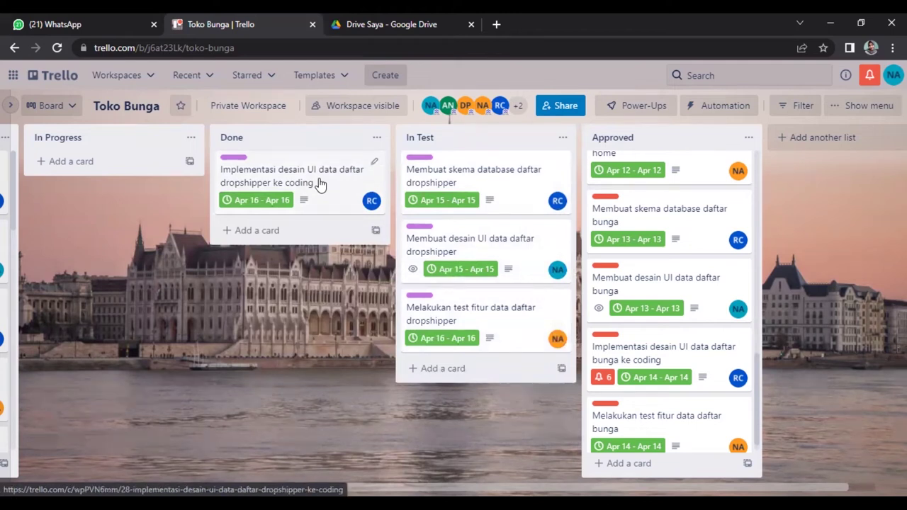
{"action": "left_click_drag", "start_coordinate": [319, 185], "coordinate": [486, 404]}
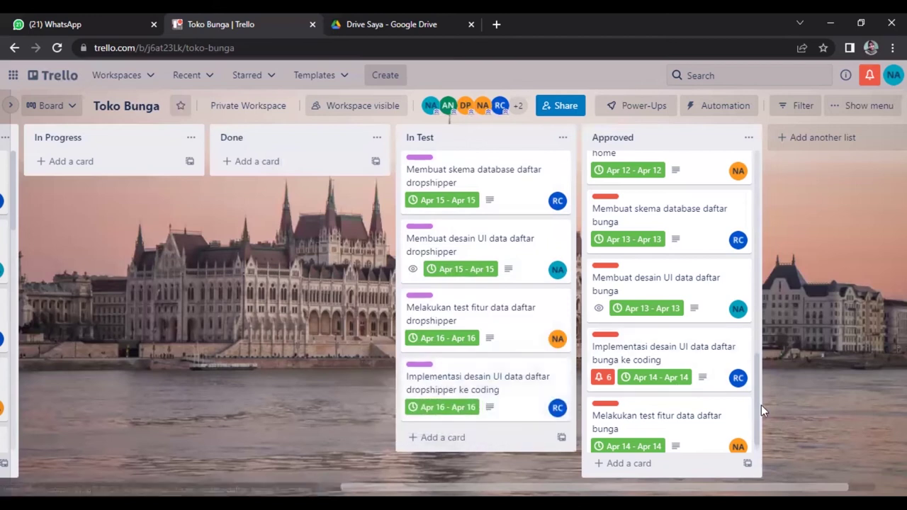
Move the daftar dropshipper cards from In Test to the end of Approved, ordered database schema, UI design, implementation, feature test.
{"action": "left_click_drag", "start_coordinate": [758, 405], "coordinate": [758, 422]}
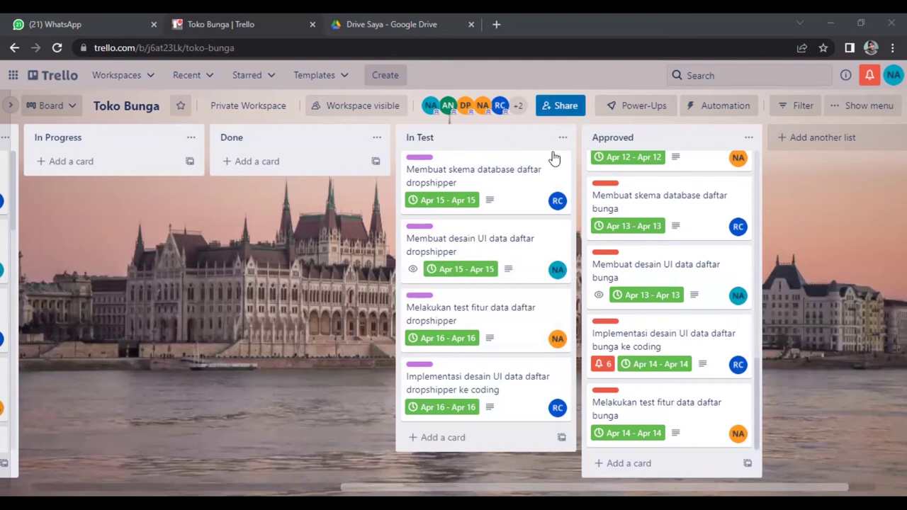
{"action": "left_click_drag", "start_coordinate": [514, 187], "coordinate": [694, 433]}
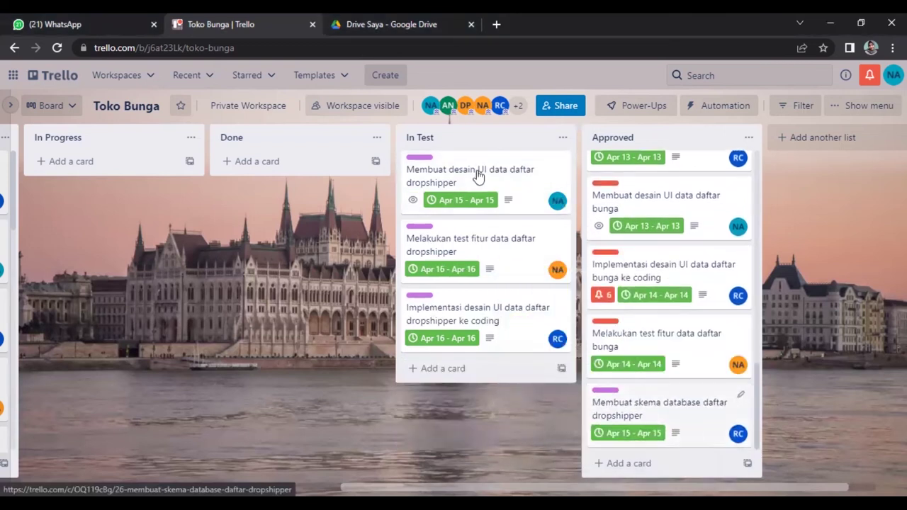
{"action": "left_click_drag", "start_coordinate": [500, 195], "coordinate": [641, 414]}
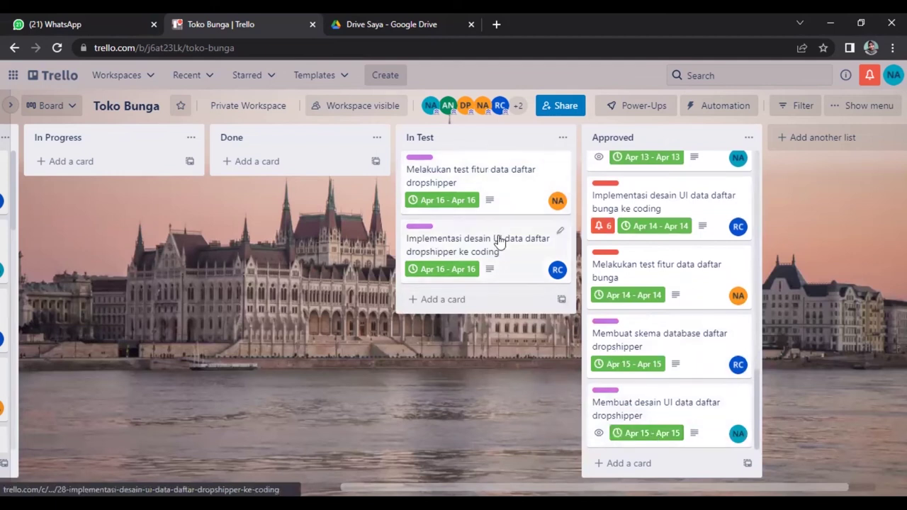
{"action": "left_click_drag", "start_coordinate": [500, 241], "coordinate": [641, 414]}
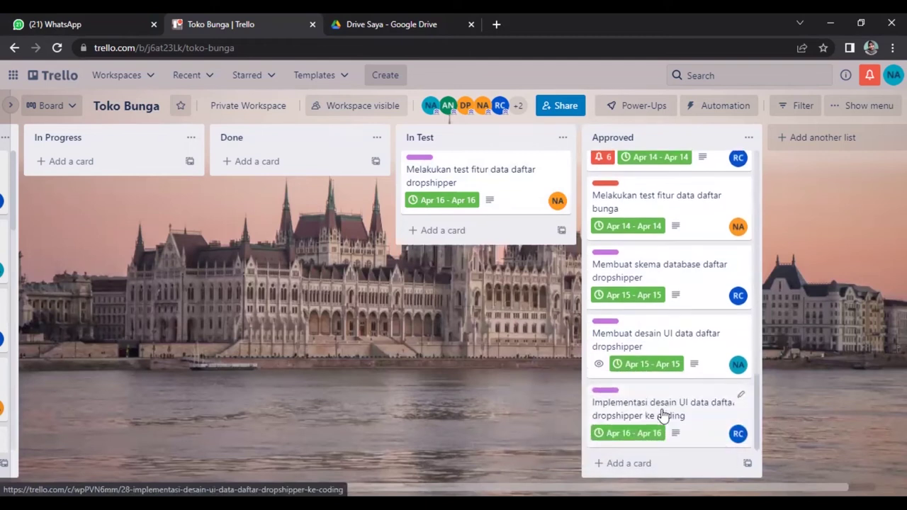
{"action": "left_click_drag", "start_coordinate": [513, 188], "coordinate": [692, 430]}
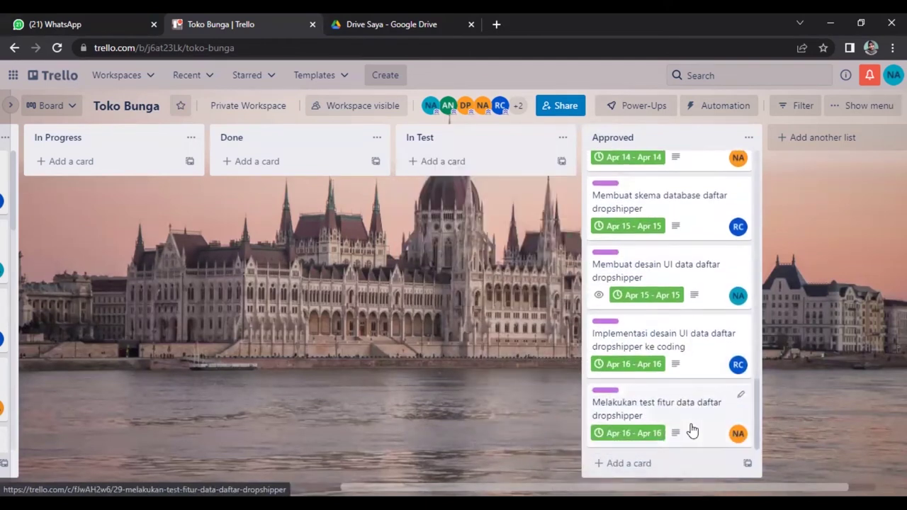
Move the four transaksi penjualan cards from Sprint Backlog through In Progress to Done, ordered database schema, UI design, implementation, feature test.
{"action": "scroll", "coordinate": [542, 437], "scroll_direction": "left", "scroll_amount": 5}
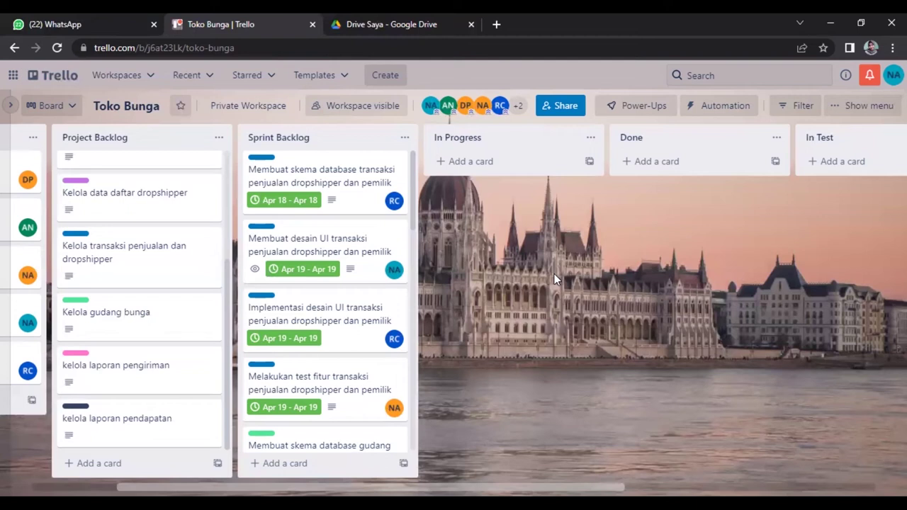
{"action": "scroll", "coordinate": [449, 120], "scroll_direction": "right", "scroll_amount": 3}
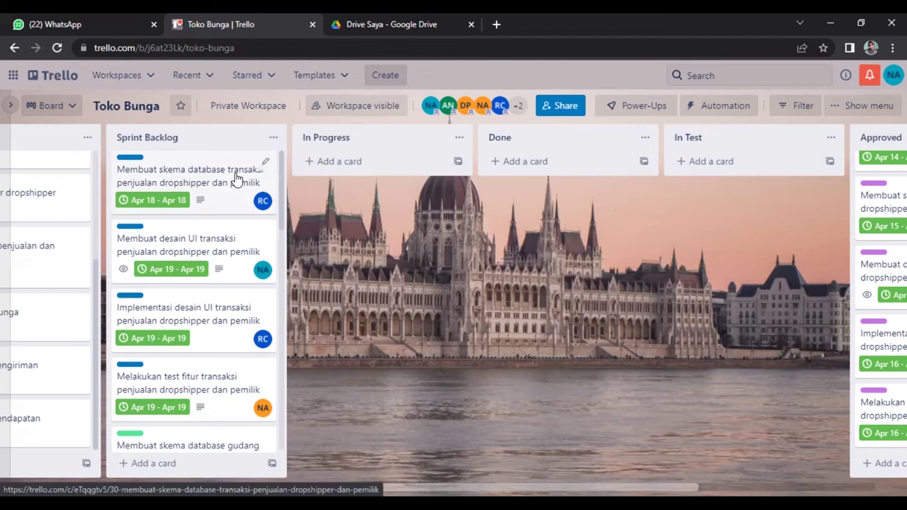
{"action": "left_click_drag", "start_coordinate": [238, 181], "coordinate": [411, 199]}
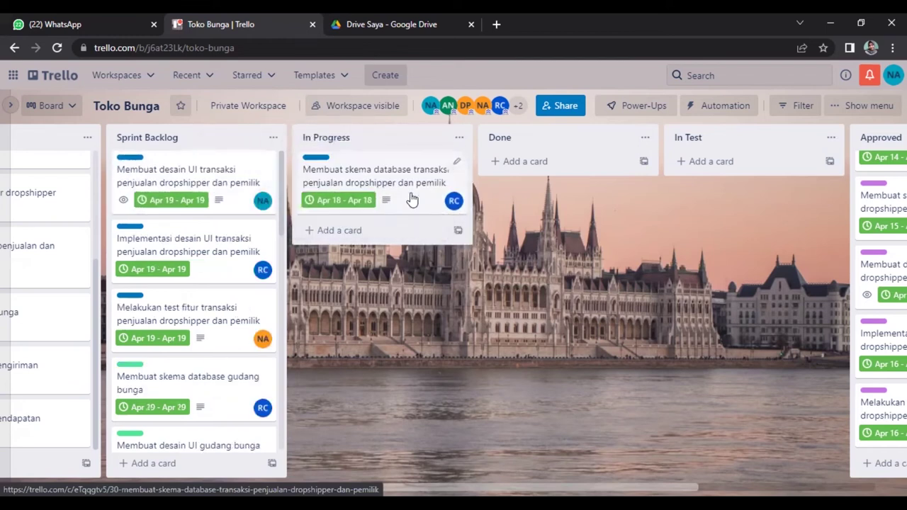
{"action": "left_click_drag", "start_coordinate": [412, 200], "coordinate": [595, 210]}
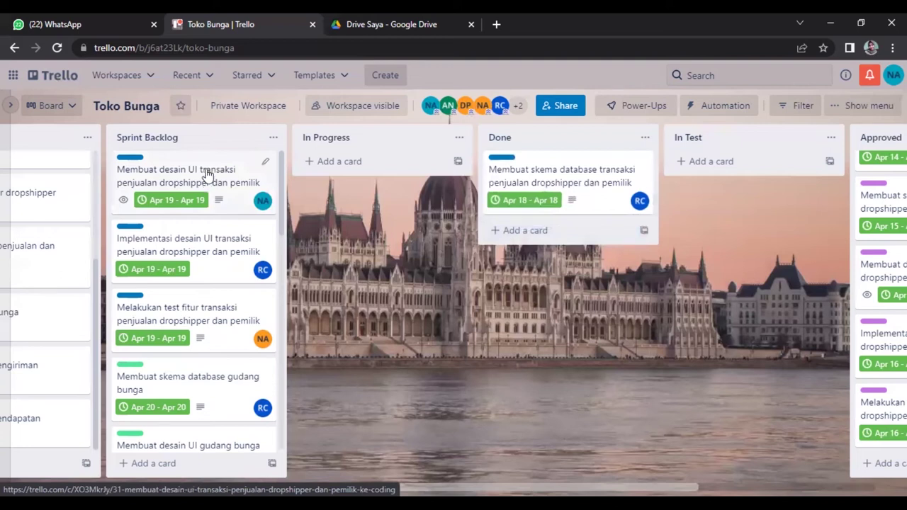
{"action": "left_click_drag", "start_coordinate": [233, 174], "coordinate": [371, 170]}
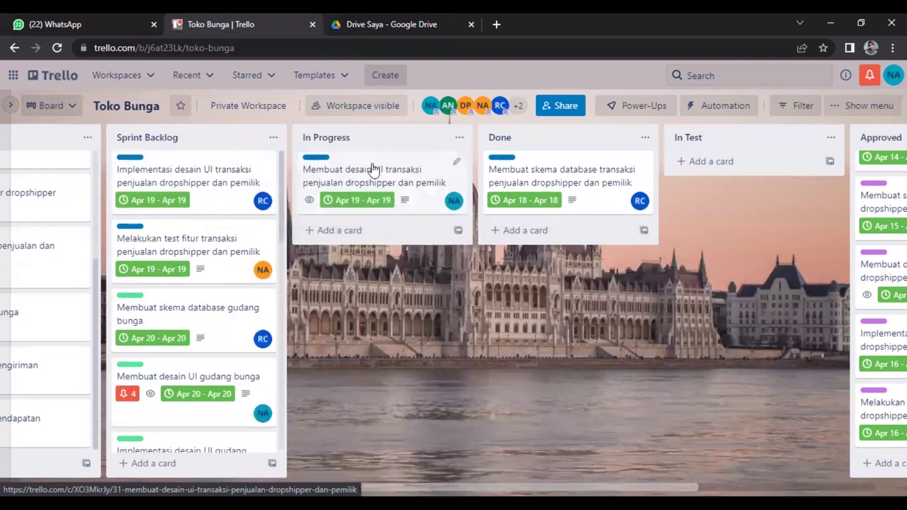
{"action": "left_click_drag", "start_coordinate": [373, 170], "coordinate": [546, 235]}
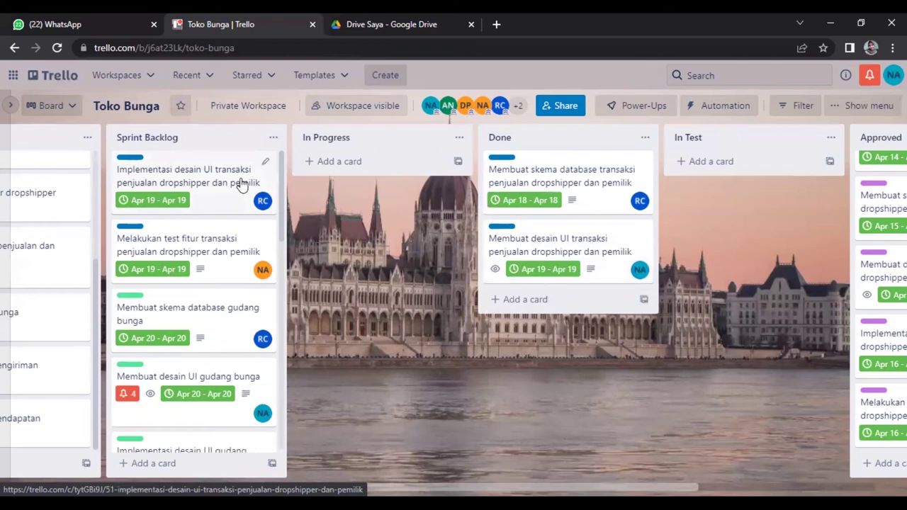
{"action": "left_click_drag", "start_coordinate": [241, 184], "coordinate": [577, 323]}
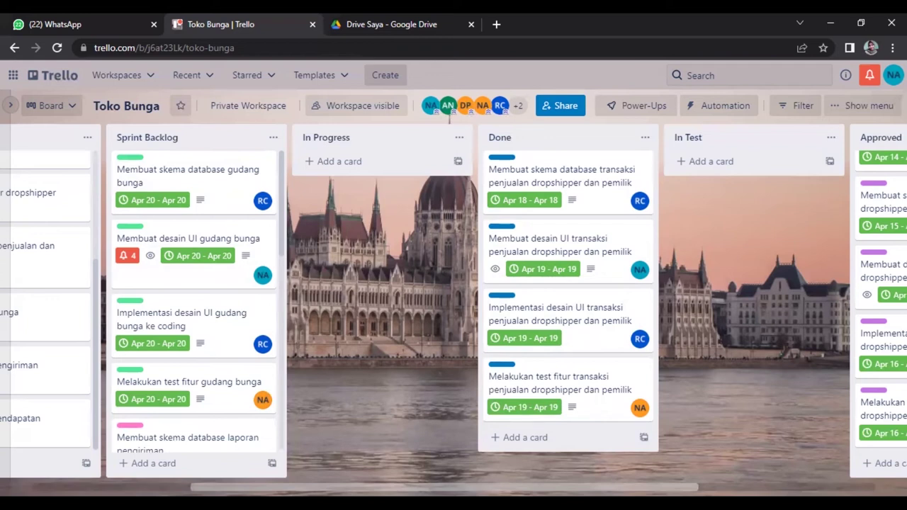
Move the four transaksi penjualan dropshipper dan pemilik cards from Done to In Test, keeping their order.
{"action": "scroll", "coordinate": [450, 119], "scroll_direction": "right", "scroll_amount": 5}
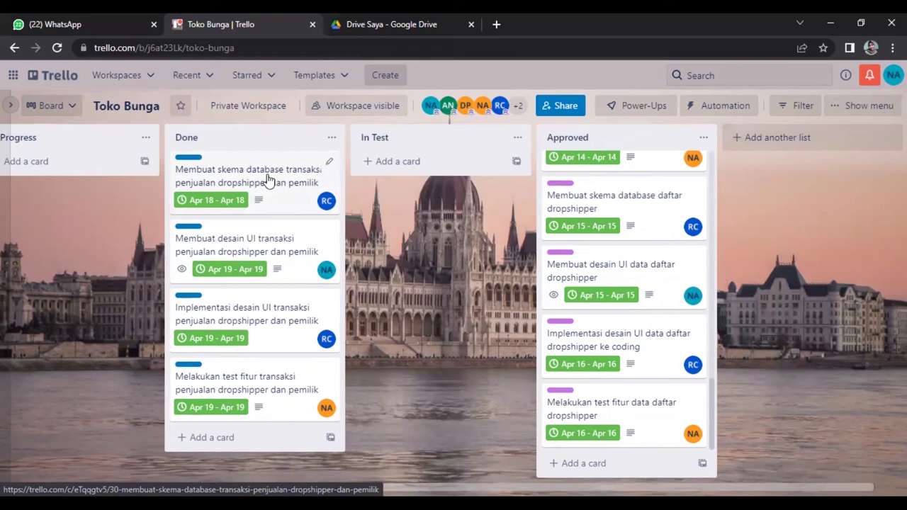
{"action": "left_click_drag", "start_coordinate": [268, 179], "coordinate": [441, 178]}
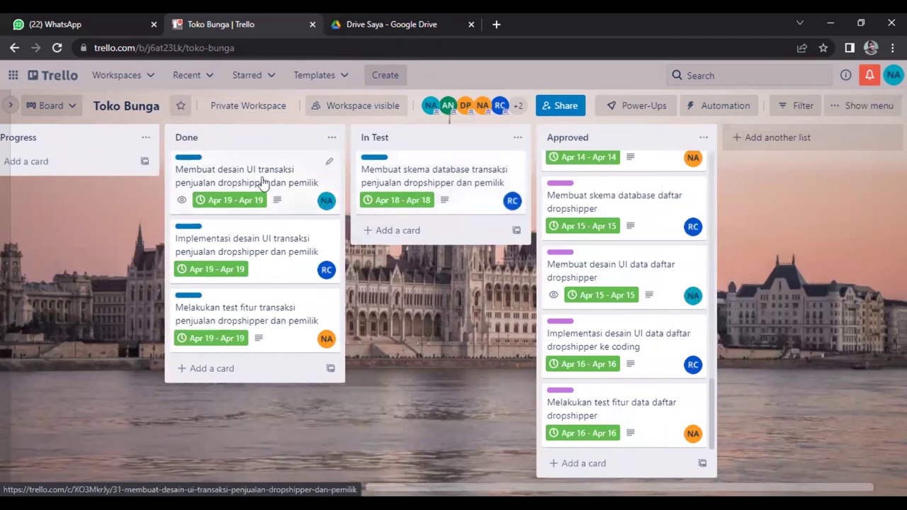
{"action": "left_click_drag", "start_coordinate": [262, 182], "coordinate": [430, 246]}
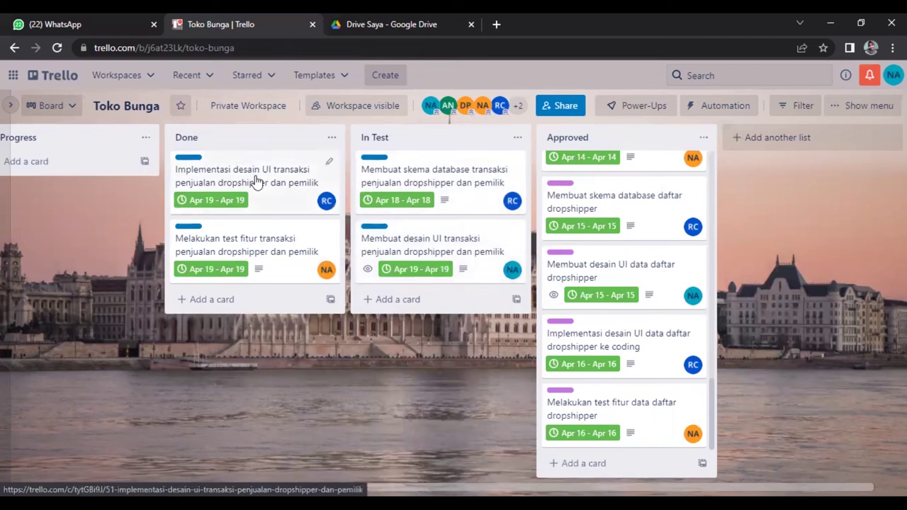
{"action": "left_click_drag", "start_coordinate": [256, 182], "coordinate": [415, 312]}
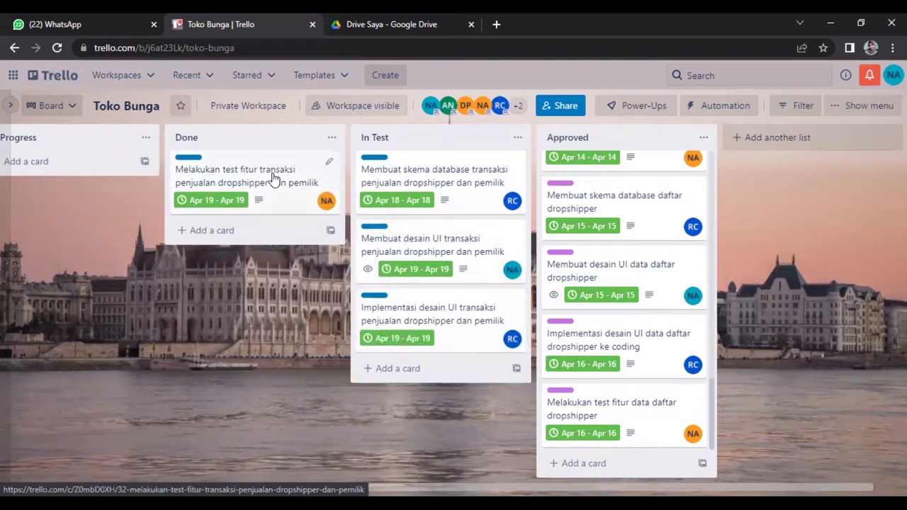
{"action": "left_click_drag", "start_coordinate": [274, 179], "coordinate": [442, 375]}
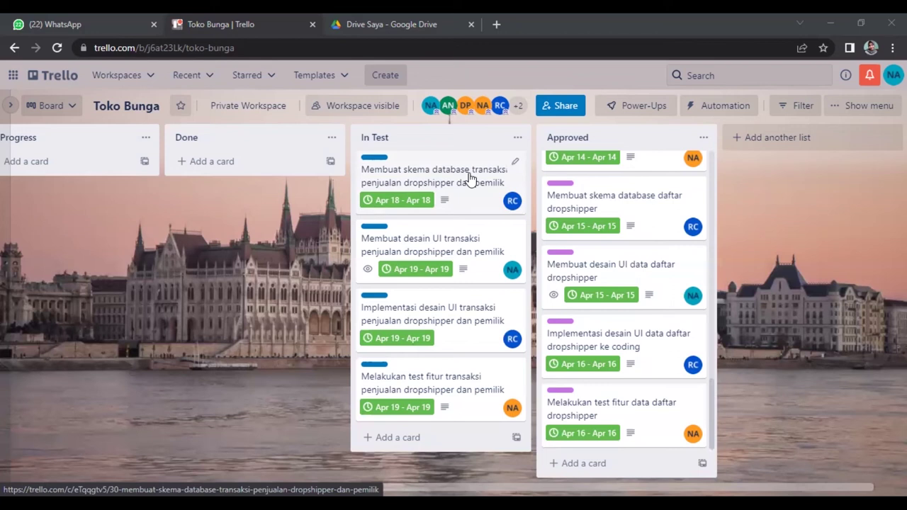
Move the four transaksi penjualan cards from In Test to the end of Approved in the same order.
{"action": "left_click_drag", "start_coordinate": [469, 177], "coordinate": [654, 422]}
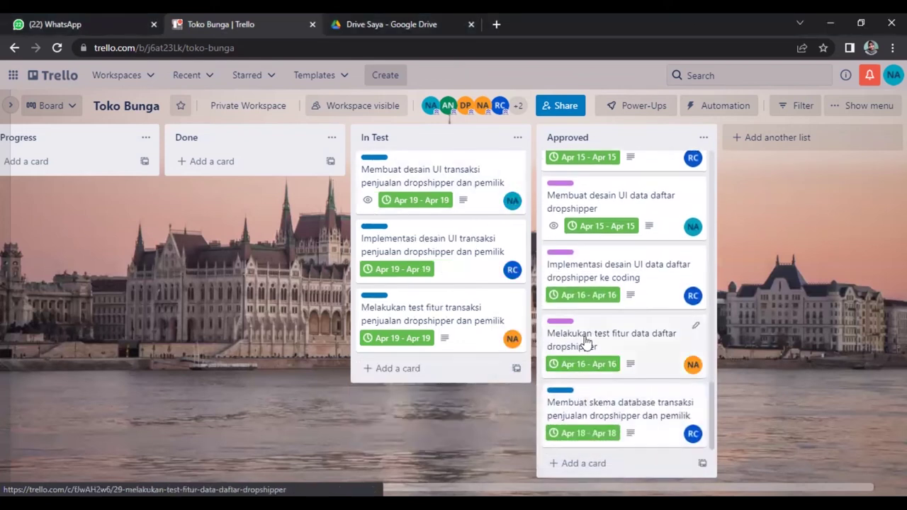
{"action": "left_click_drag", "start_coordinate": [469, 186], "coordinate": [649, 422]}
{"action": "left_click_drag", "start_coordinate": [443, 179], "coordinate": [628, 426]}
{"action": "left_click_drag", "start_coordinate": [439, 177], "coordinate": [624, 421]}
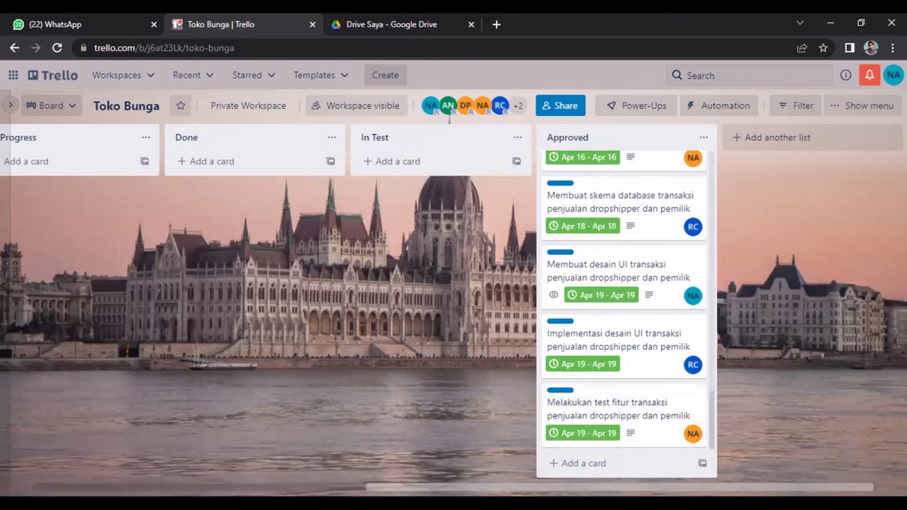
Move the four gudang bunga cards from Sprint Backlog through In Progress to Done, ordered database schema, UI design, implementation, feature test.
{"action": "scroll", "coordinate": [142, 468], "scroll_direction": "left", "scroll_amount": 8}
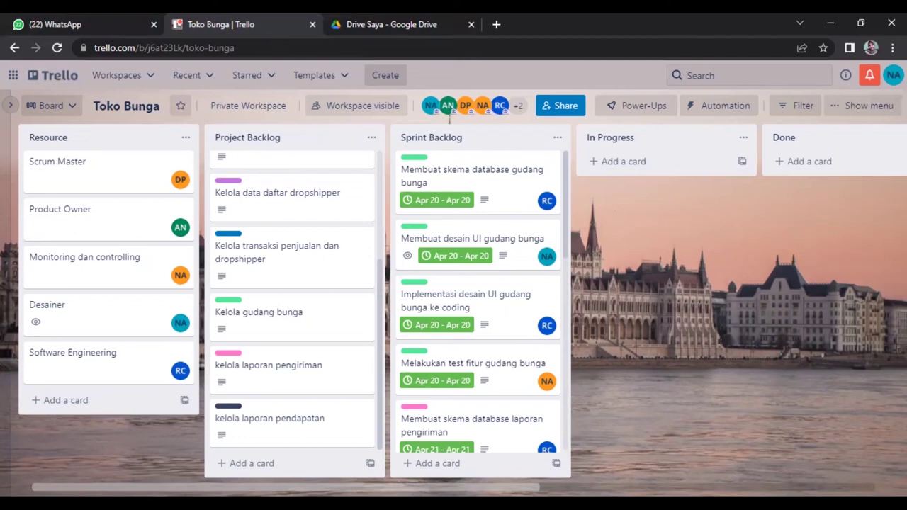
{"action": "scroll", "coordinate": [449, 121], "scroll_direction": "right", "scroll_amount": 5}
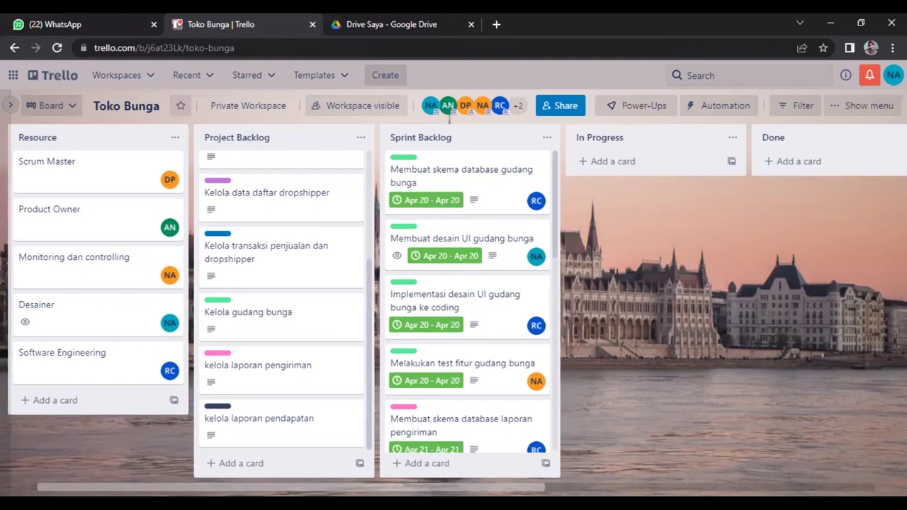
{"action": "scroll", "coordinate": [449, 120], "scroll_direction": "right", "scroll_amount": 1}
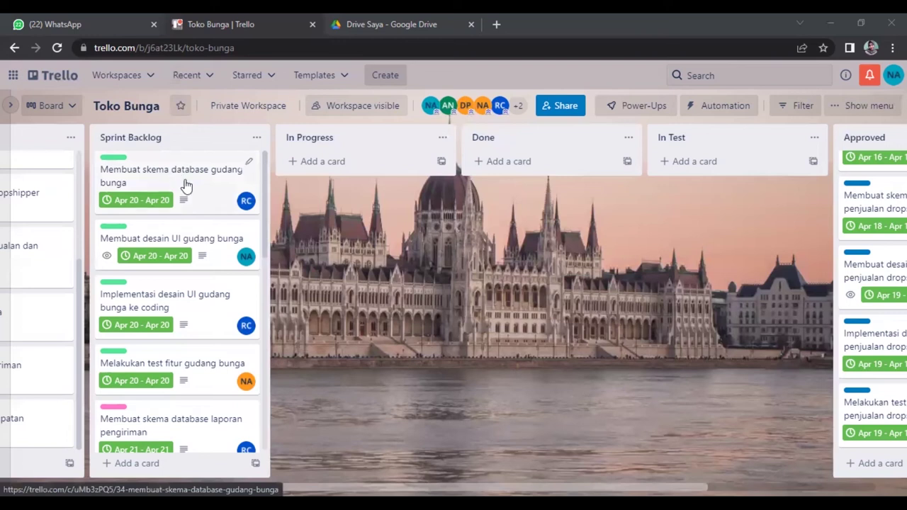
{"action": "left_click_drag", "start_coordinate": [185, 185], "coordinate": [342, 180]}
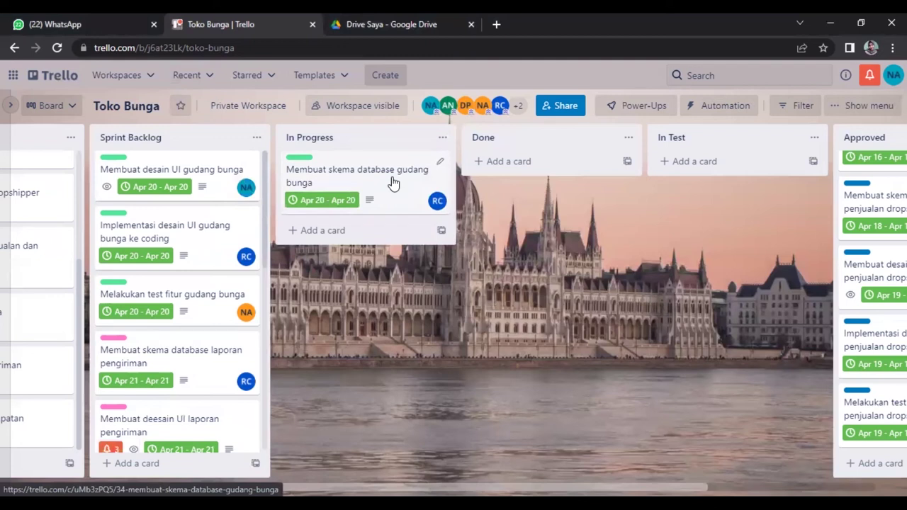
{"action": "left_click_drag", "start_coordinate": [394, 183], "coordinate": [551, 182]}
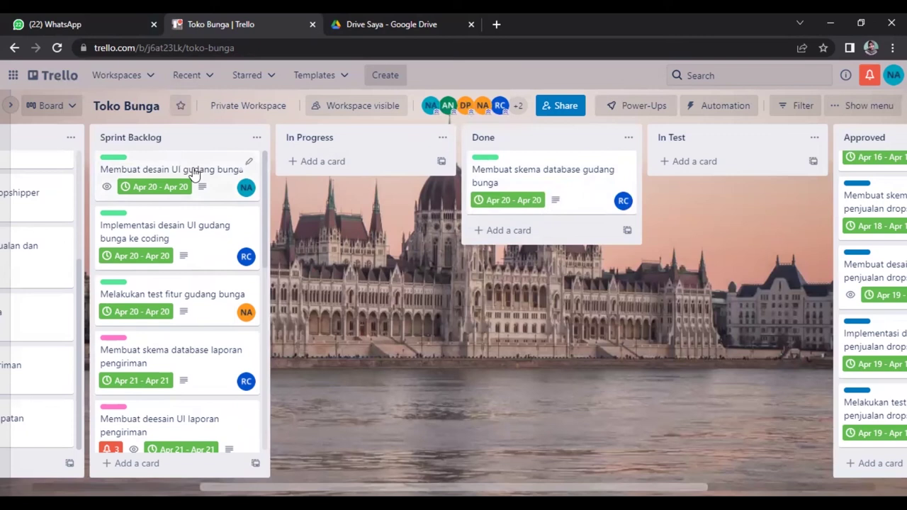
{"action": "left_click_drag", "start_coordinate": [195, 174], "coordinate": [374, 174]}
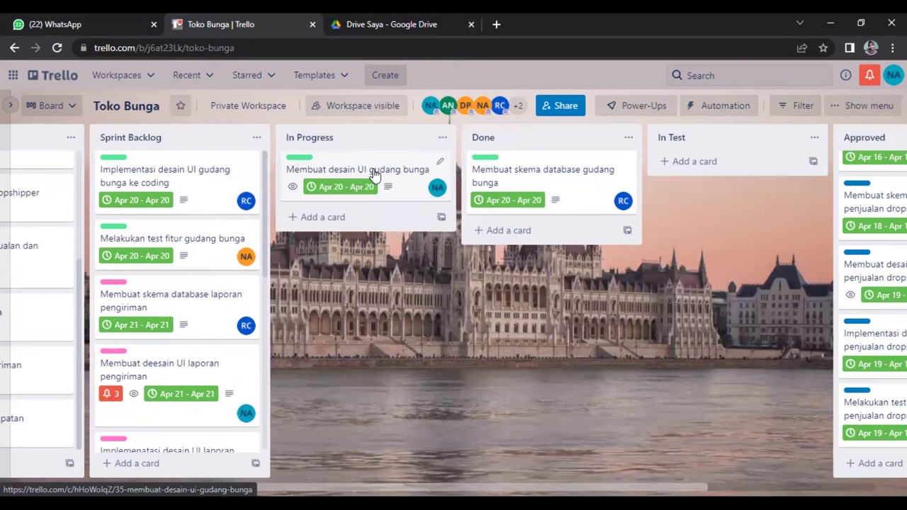
{"action": "left_click_drag", "start_coordinate": [394, 180], "coordinate": [557, 271]}
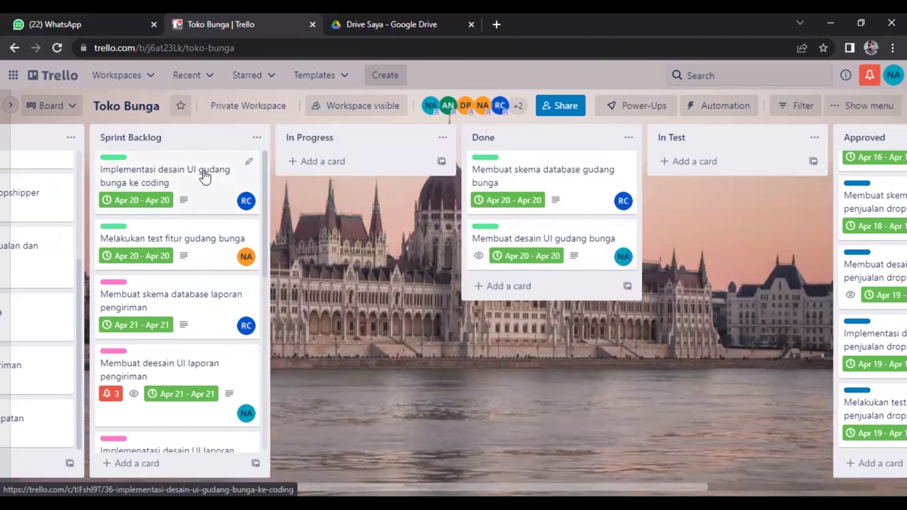
{"action": "left_click_drag", "start_coordinate": [216, 177], "coordinate": [350, 170]}
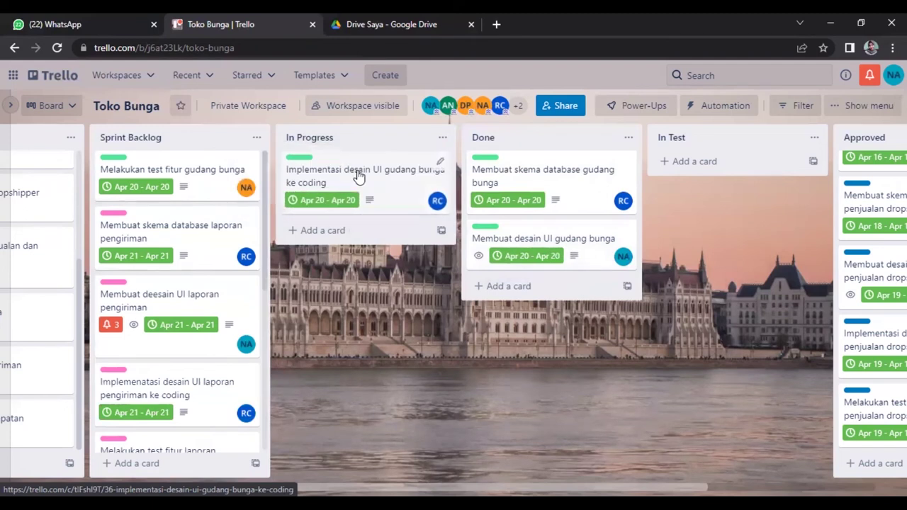
{"action": "left_click_drag", "start_coordinate": [391, 192], "coordinate": [537, 293]}
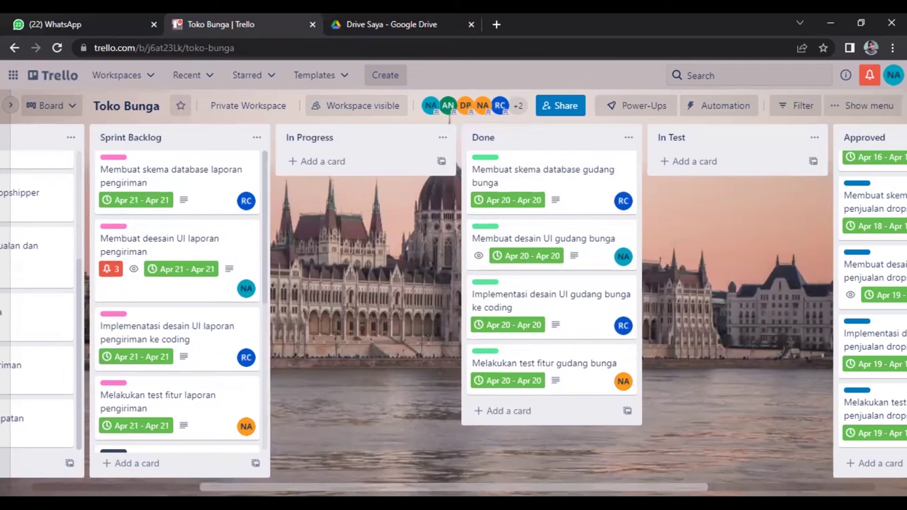
Move the gudang bunga database schema, UI design, implementation and feature test cards from Done to In Test, keeping their order.
{"action": "scroll", "coordinate": [449, 119], "scroll_direction": "right", "scroll_amount": 3}
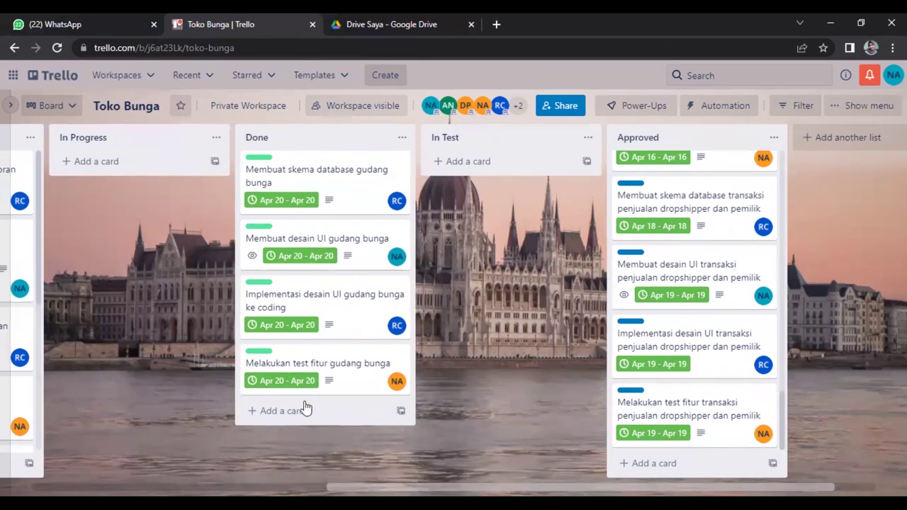
{"action": "left_click_drag", "start_coordinate": [345, 186], "coordinate": [486, 184]}
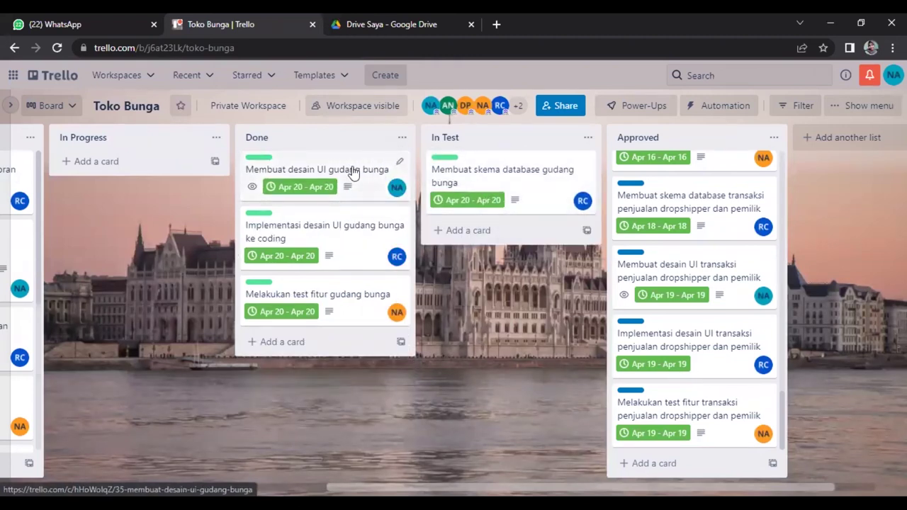
{"action": "left_click_drag", "start_coordinate": [352, 172], "coordinate": [521, 241]}
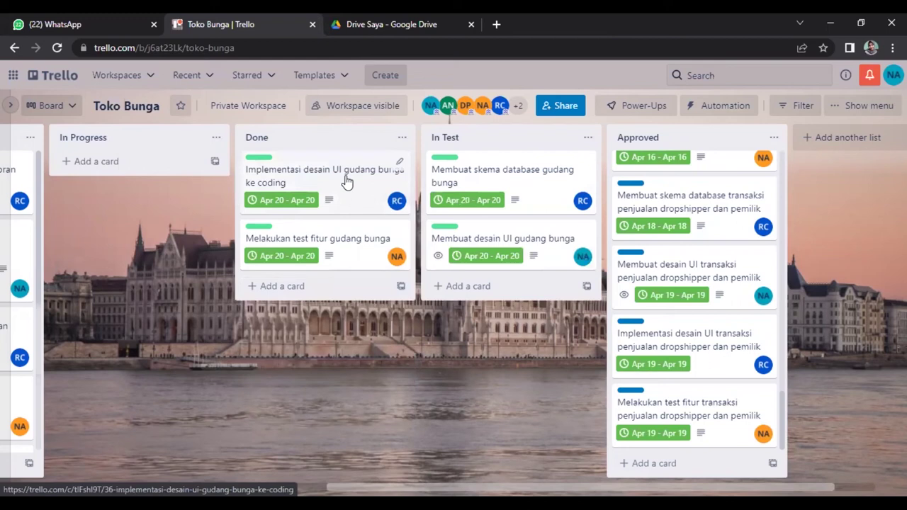
{"action": "left_click_drag", "start_coordinate": [481, 262], "coordinate": [514, 277]}
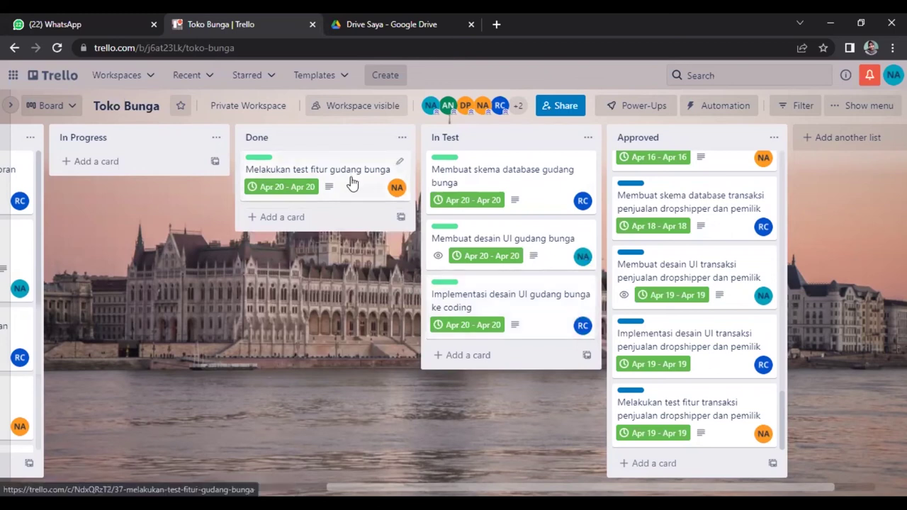
{"action": "left_click_drag", "start_coordinate": [352, 183], "coordinate": [507, 365]}
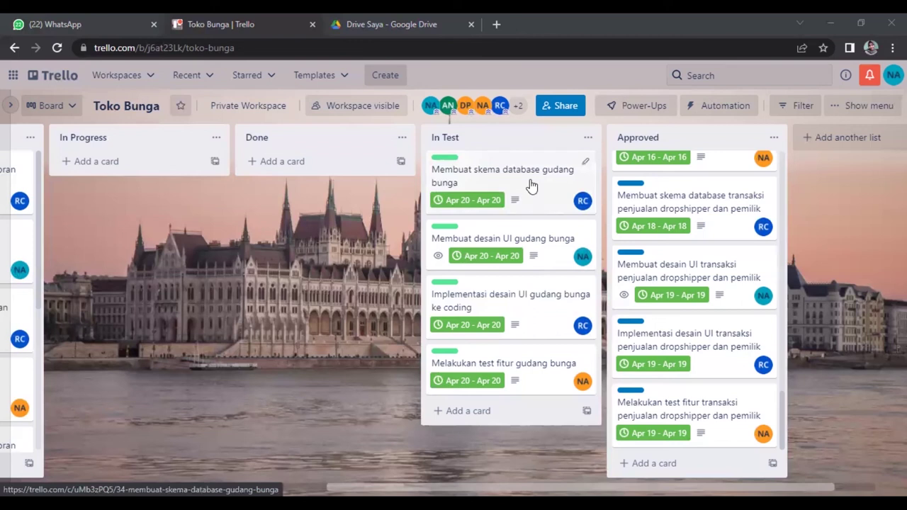
Move the four gudang bunga cards from In Test to the end of Approved in the same order.
{"action": "left_click_drag", "start_coordinate": [531, 185], "coordinate": [717, 427]}
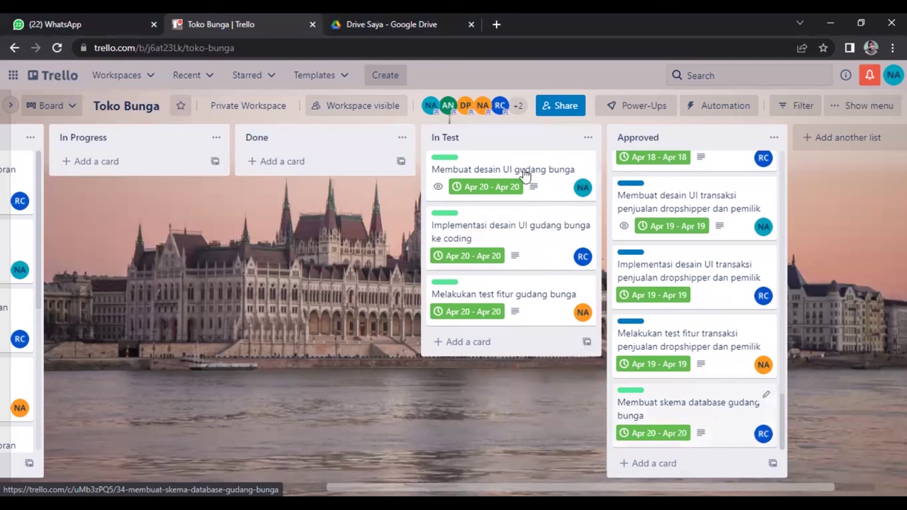
{"action": "left_click_drag", "start_coordinate": [528, 181], "coordinate": [691, 417]}
{"action": "left_click_drag", "start_coordinate": [541, 179], "coordinate": [703, 384]}
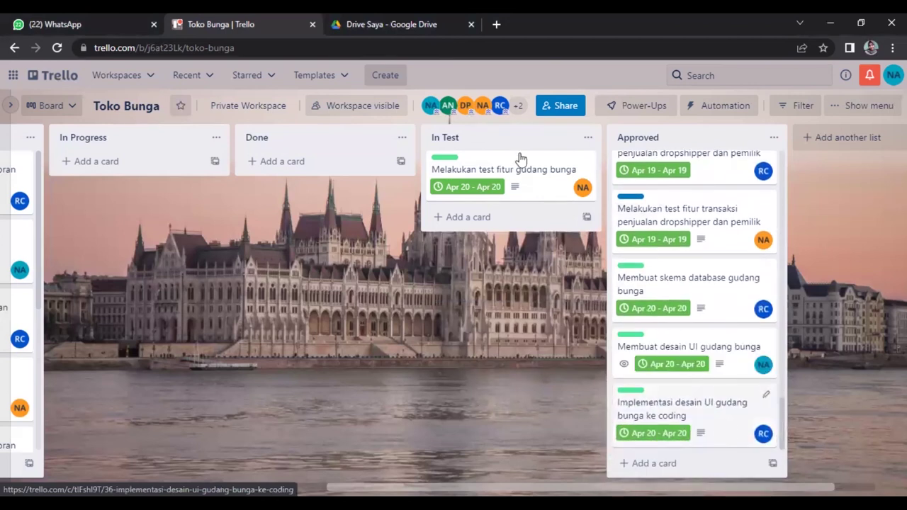
{"action": "left_click_drag", "start_coordinate": [551, 186], "coordinate": [709, 429]}
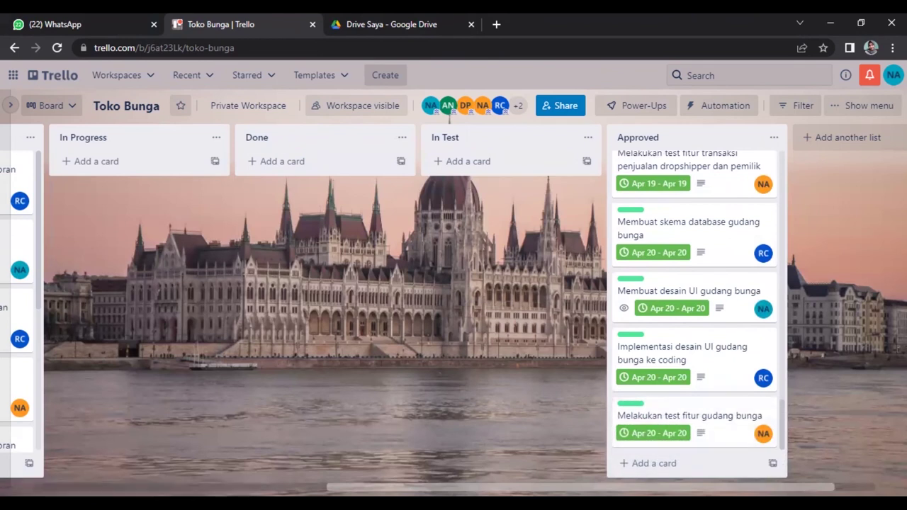
Move the four laporan pengiriman cards from Sprint Backlog through In Progress to Done, ordered database schema, UI design, implementation, feature test.
{"action": "scroll", "coordinate": [301, 468], "scroll_direction": "left", "scroll_amount": 6}
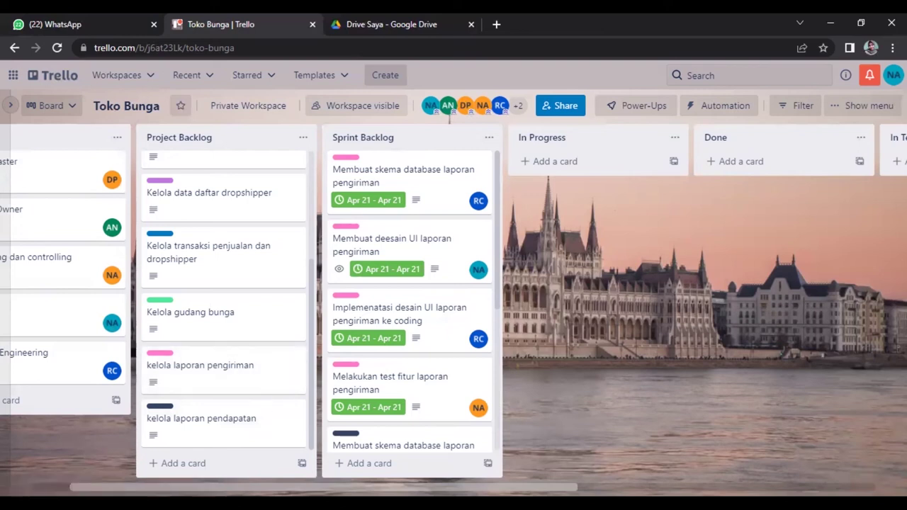
{"action": "scroll", "coordinate": [454, 305], "scroll_direction": "right", "scroll_amount": 5}
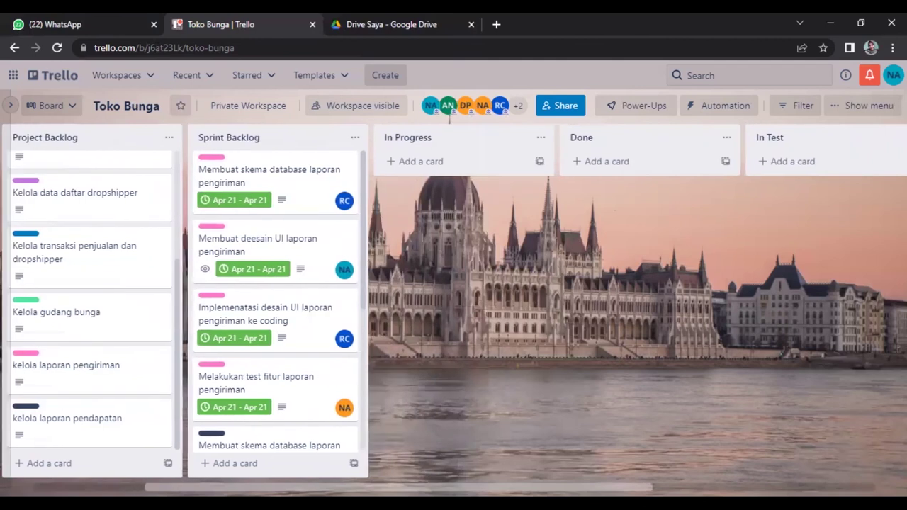
{"action": "scroll", "coordinate": [450, 119], "scroll_direction": "right", "scroll_amount": 2}
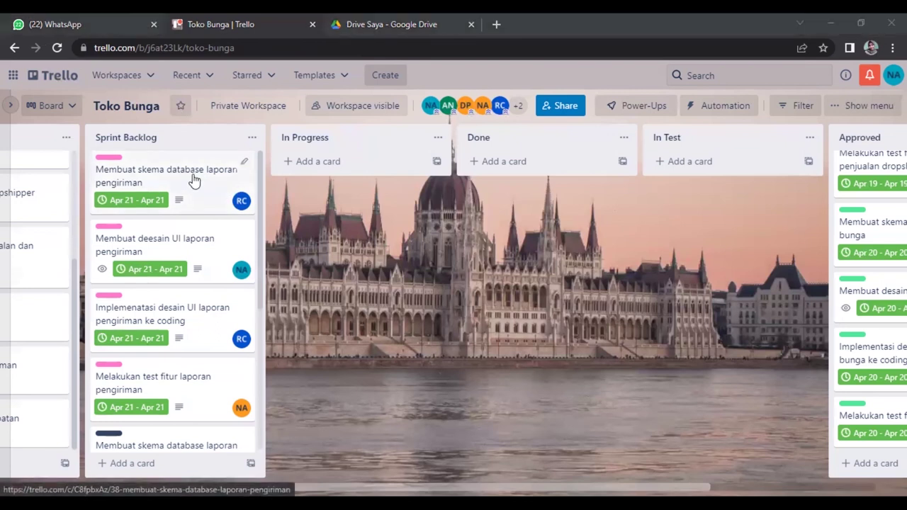
{"action": "left_click_drag", "start_coordinate": [195, 180], "coordinate": [359, 176]}
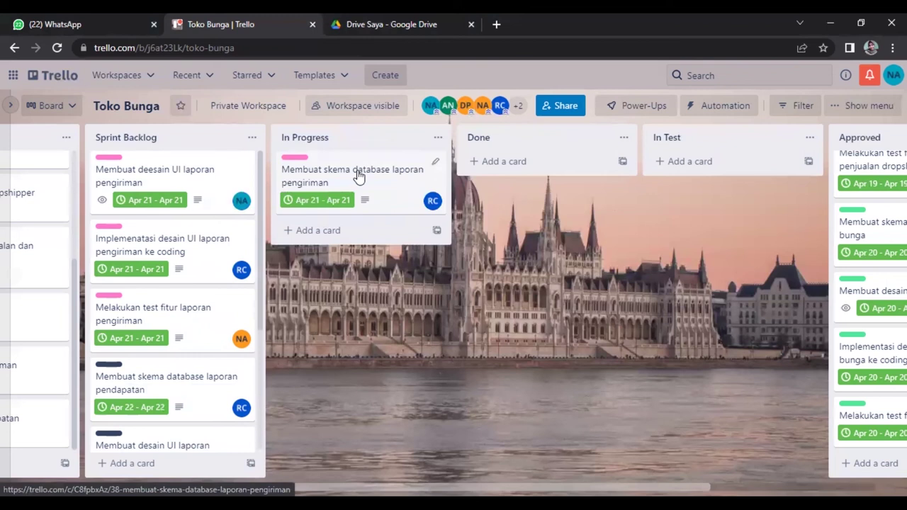
{"action": "left_click_drag", "start_coordinate": [358, 176], "coordinate": [549, 169]}
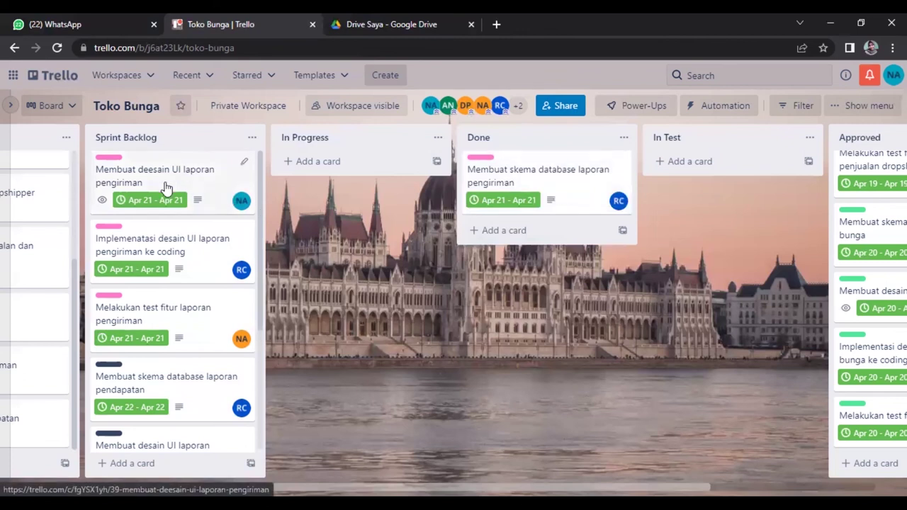
{"action": "left_click_drag", "start_coordinate": [165, 187], "coordinate": [344, 177]}
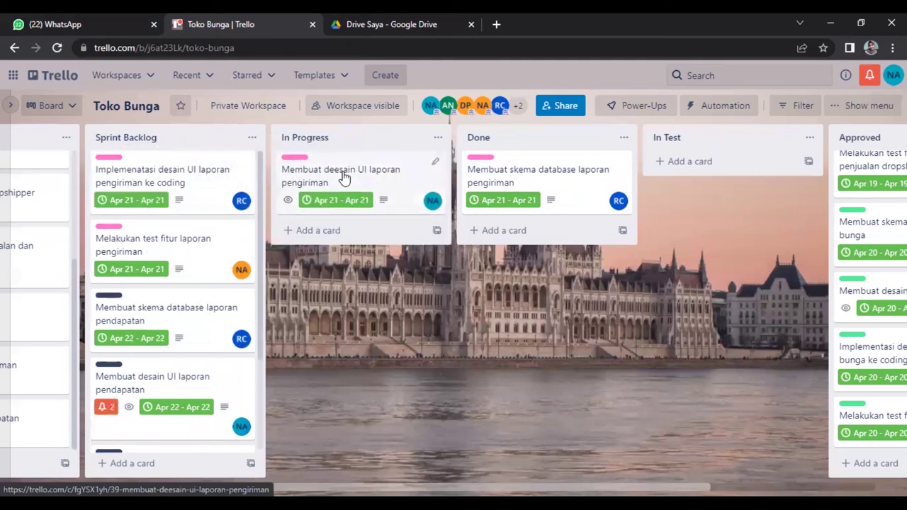
{"action": "left_click_drag", "start_coordinate": [344, 177], "coordinate": [513, 243]}
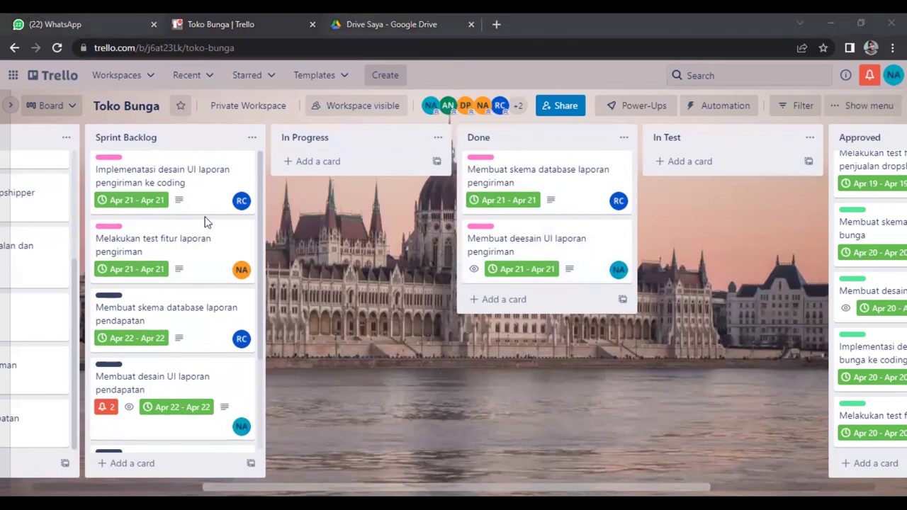
{"action": "left_click_drag", "start_coordinate": [199, 183], "coordinate": [334, 182]}
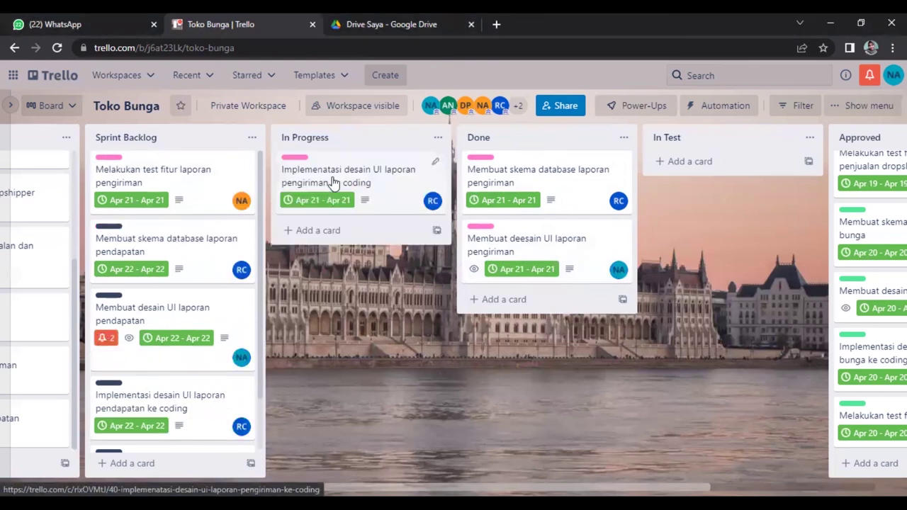
{"action": "left_click_drag", "start_coordinate": [333, 183], "coordinate": [500, 318]}
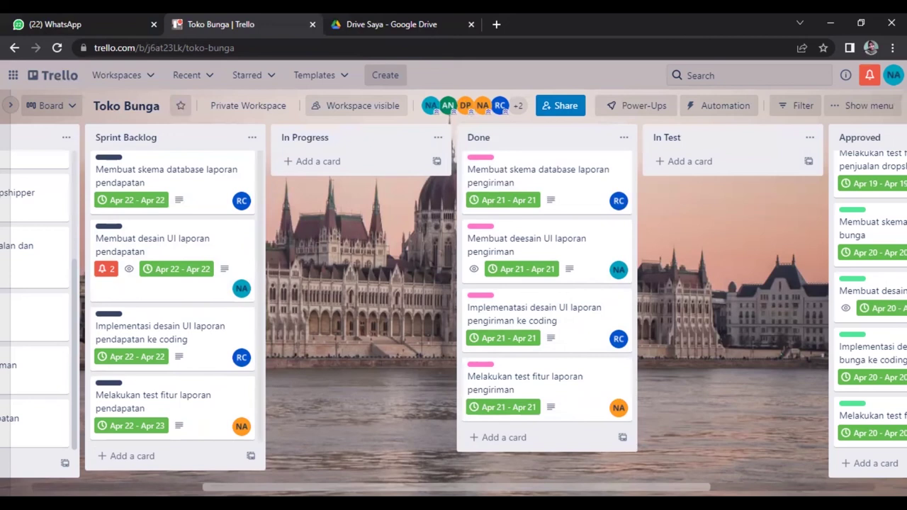
Move the laporan pengiriman database schema, UI design, implementation and feature test cards from Done to In Test, keeping their order.
{"action": "scroll", "coordinate": [448, 119], "scroll_direction": "right", "scroll_amount": 4}
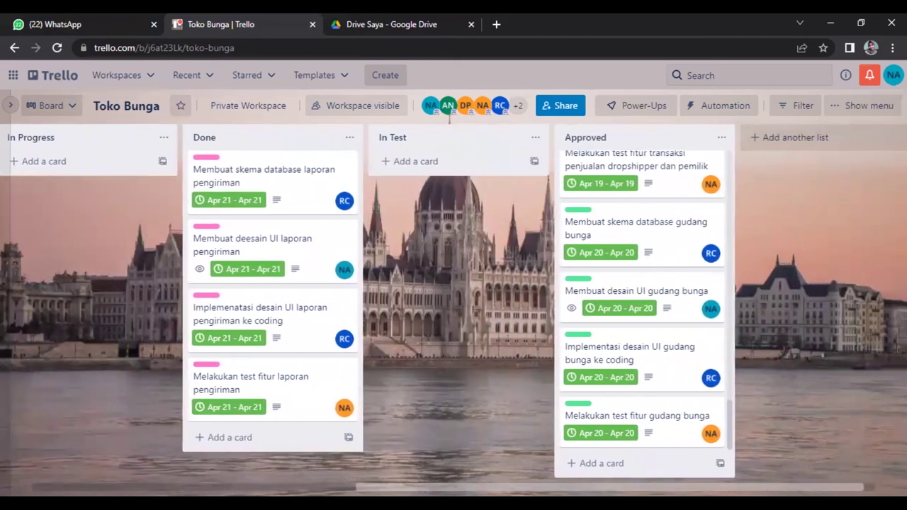
{"action": "scroll", "coordinate": [449, 119], "scroll_direction": "right", "scroll_amount": 1}
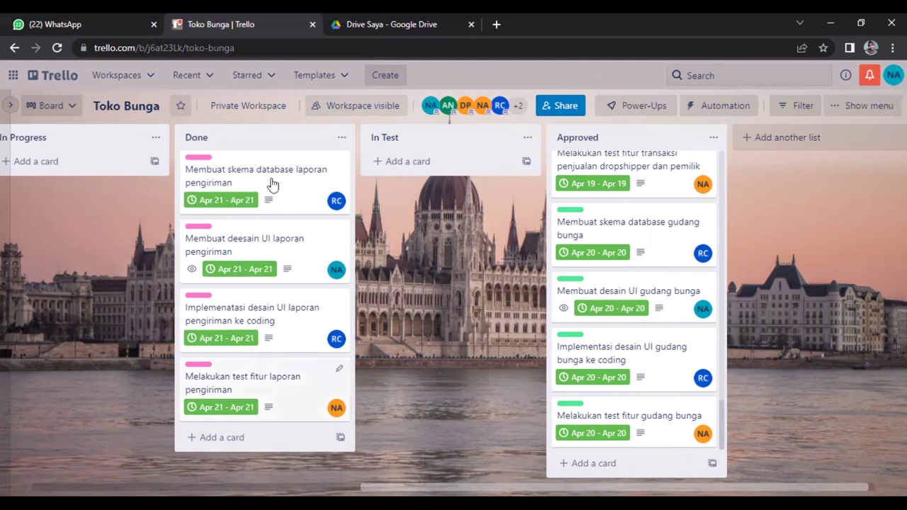
{"action": "left_click_drag", "start_coordinate": [272, 184], "coordinate": [381, 182]}
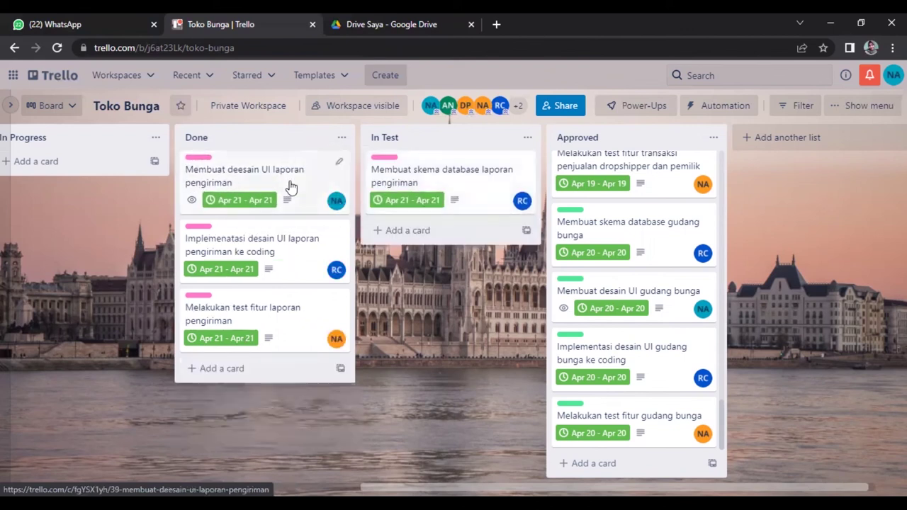
{"action": "left_click_drag", "start_coordinate": [290, 187], "coordinate": [436, 250]}
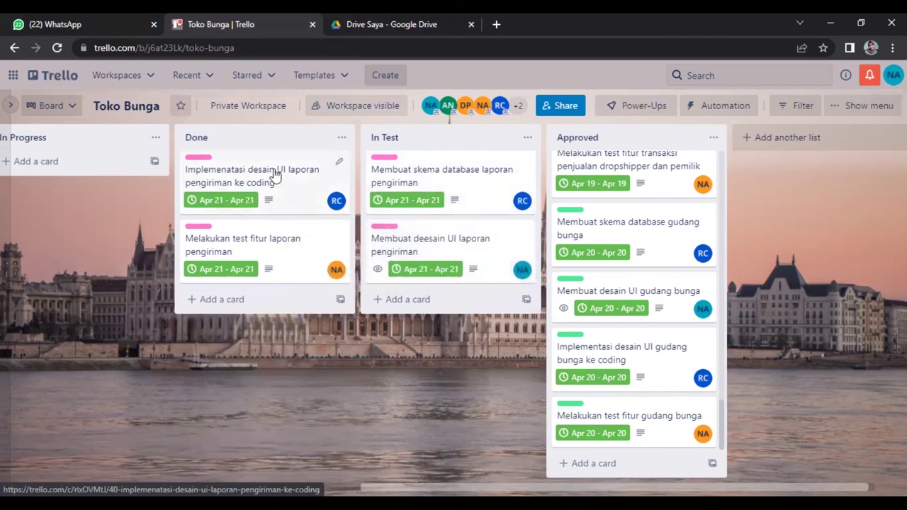
{"action": "left_click_drag", "start_coordinate": [275, 175], "coordinate": [419, 299]}
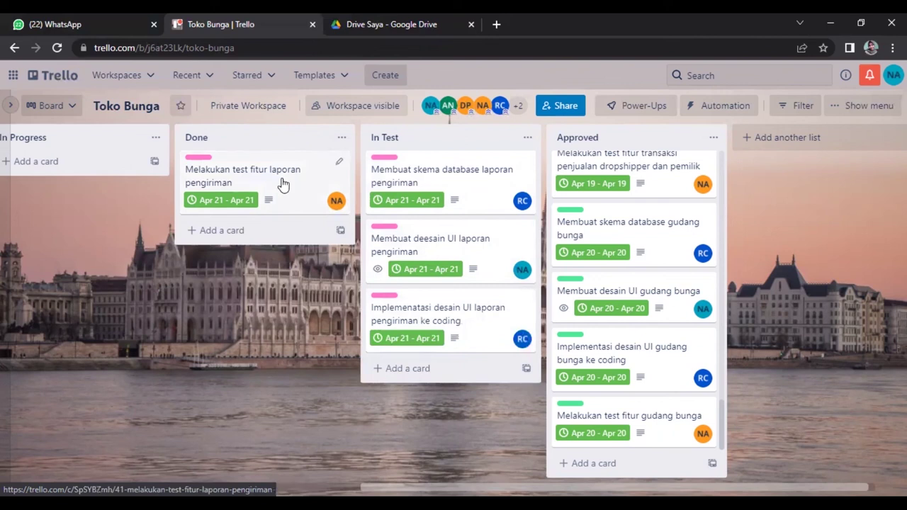
{"action": "left_click_drag", "start_coordinate": [310, 205], "coordinate": [416, 365]}
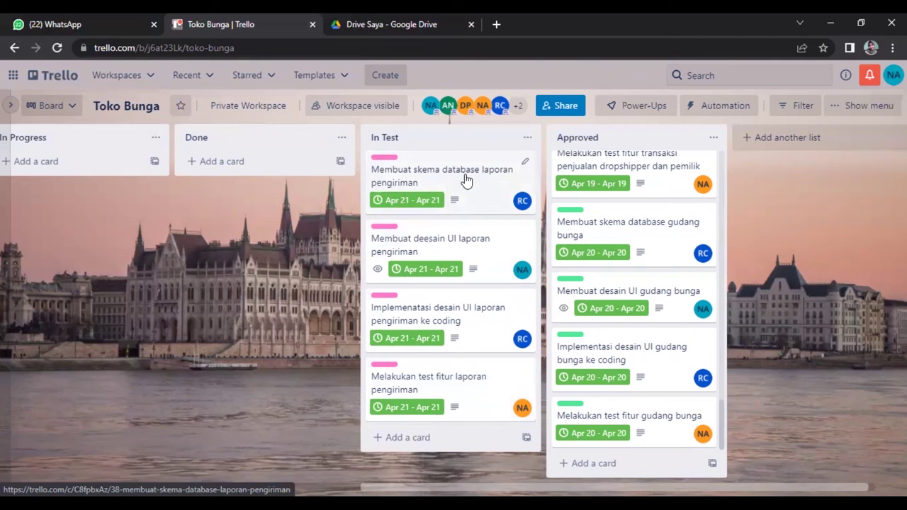
Move the four laporan pengiriman cards from In Test to the end of Approved in the same order.
{"action": "left_click_drag", "start_coordinate": [466, 180], "coordinate": [644, 429]}
{"action": "left_click_drag", "start_coordinate": [472, 182], "coordinate": [654, 427]}
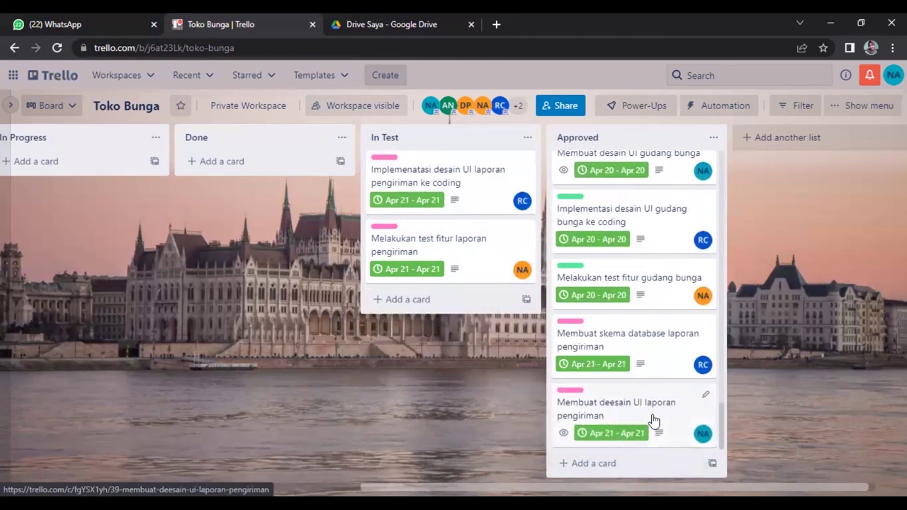
{"action": "left_click_drag", "start_coordinate": [475, 180], "coordinate": [649, 428]}
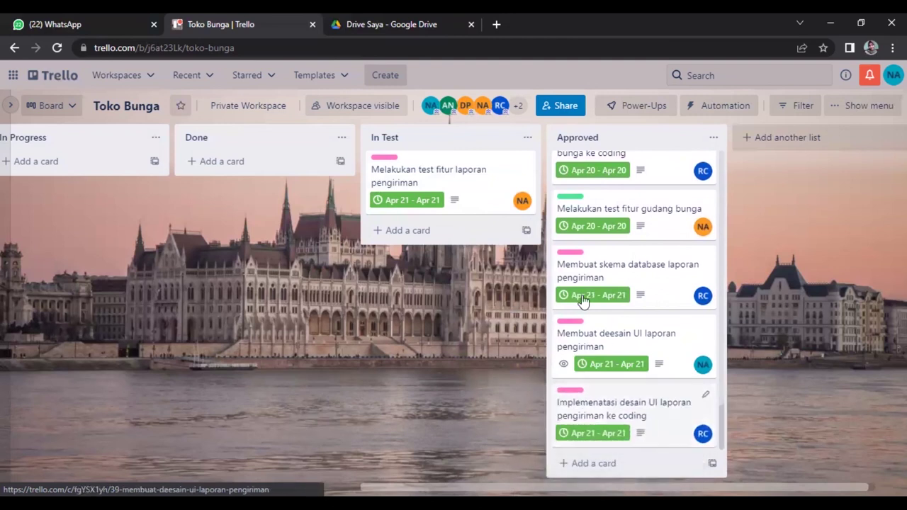
{"action": "left_click_drag", "start_coordinate": [478, 185], "coordinate": [658, 418]}
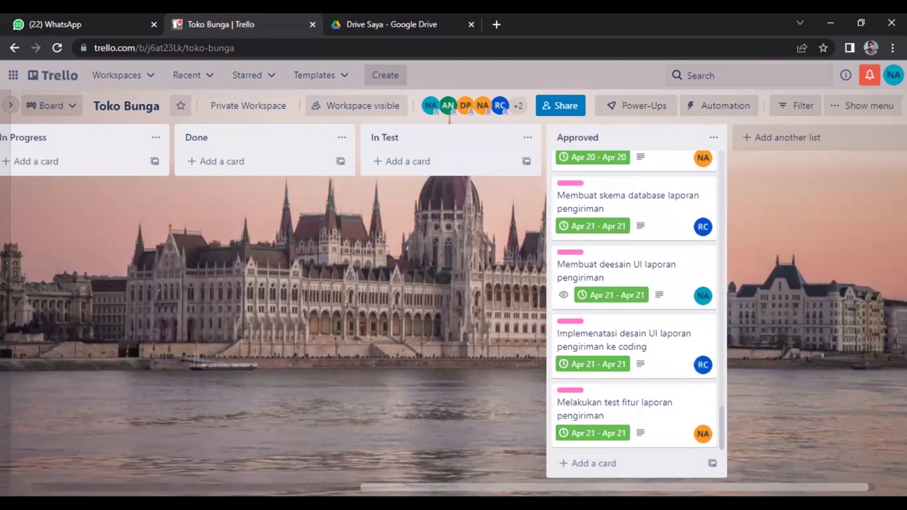
Move the four laporan pendapatan cards from Sprint Backlog through In Progress to Done, ordered database schema, UI design, implementation, feature test.
{"action": "scroll", "coordinate": [659, 418], "scroll_direction": "left", "scroll_amount": 2}
{"action": "scroll", "coordinate": [290, 468], "scroll_direction": "left", "scroll_amount": 5}
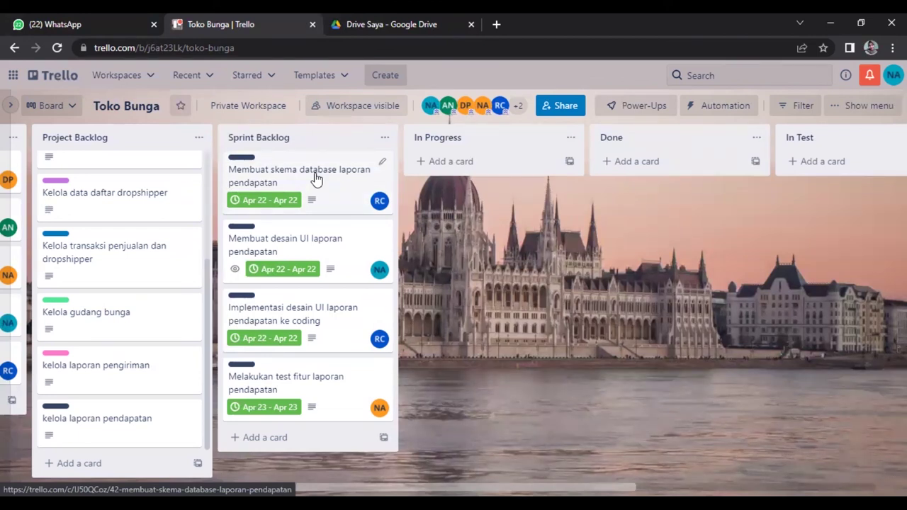
{"action": "left_click_drag", "start_coordinate": [317, 178], "coordinate": [488, 168]}
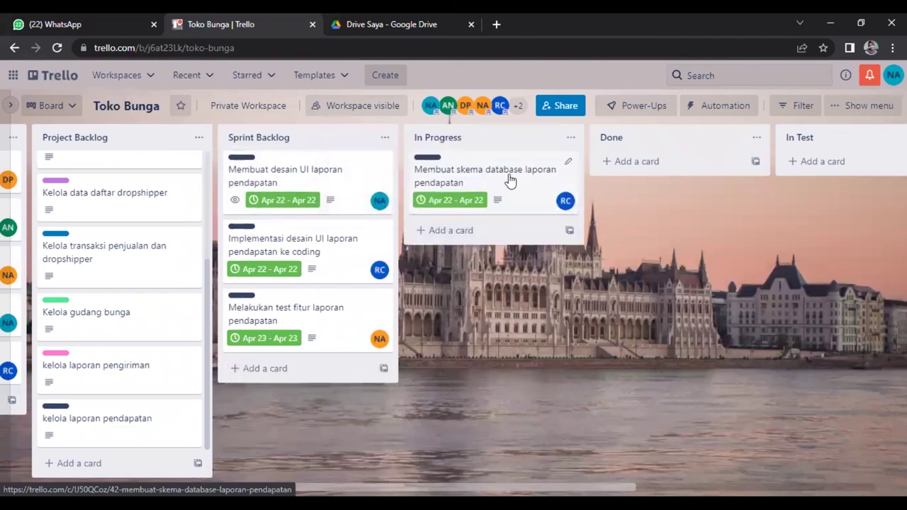
{"action": "left_click_drag", "start_coordinate": [510, 181], "coordinate": [599, 177]}
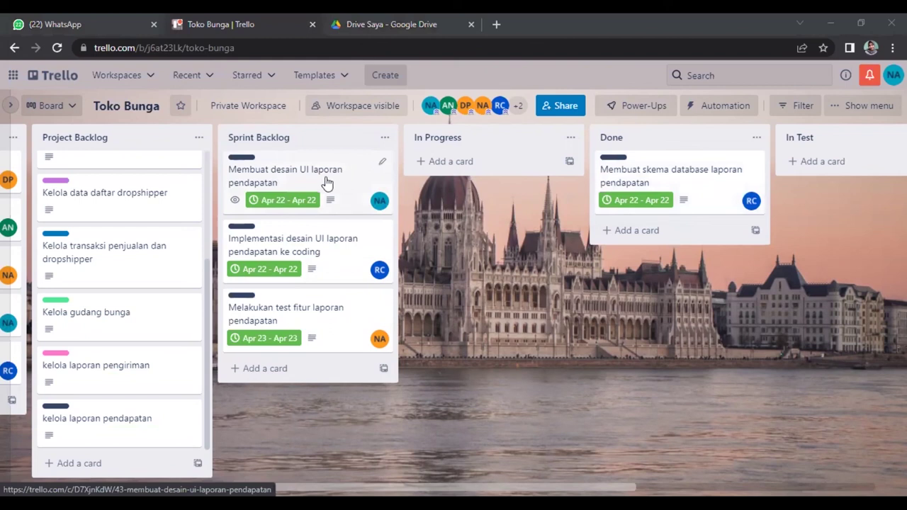
{"action": "left_click_drag", "start_coordinate": [327, 183], "coordinate": [505, 165]}
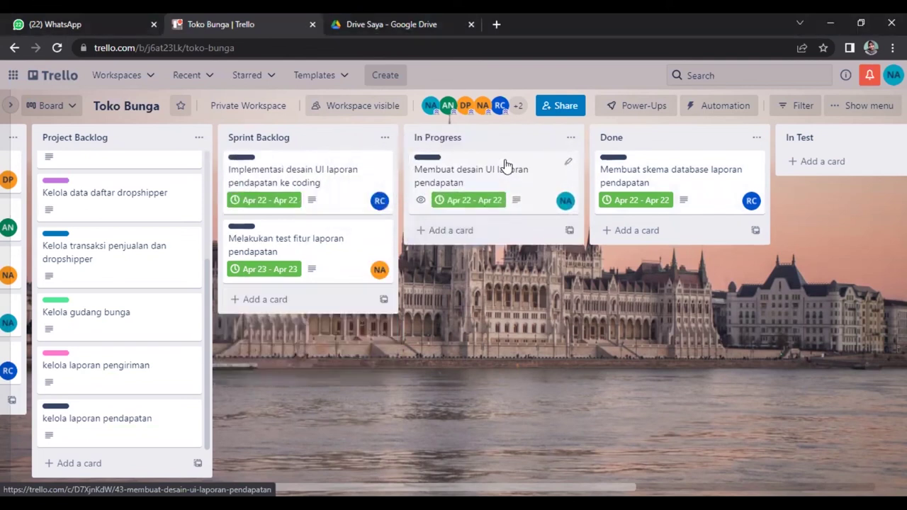
{"action": "left_click_drag", "start_coordinate": [506, 165], "coordinate": [652, 203]}
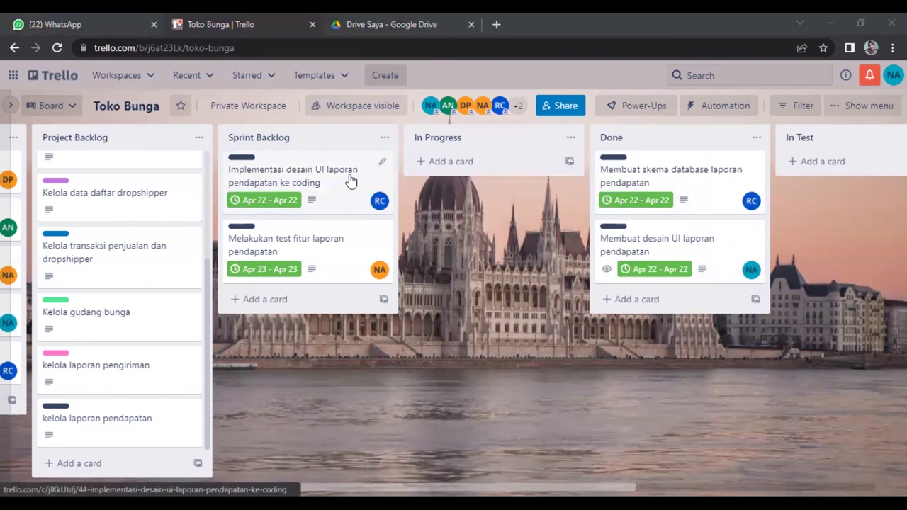
{"action": "left_click_drag", "start_coordinate": [355, 178], "coordinate": [500, 181]}
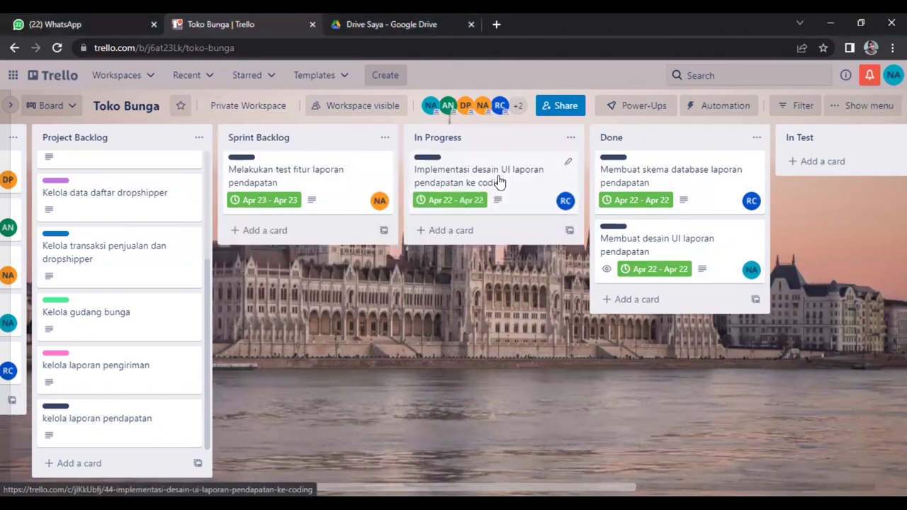
{"action": "left_click_drag", "start_coordinate": [500, 181], "coordinate": [641, 333]}
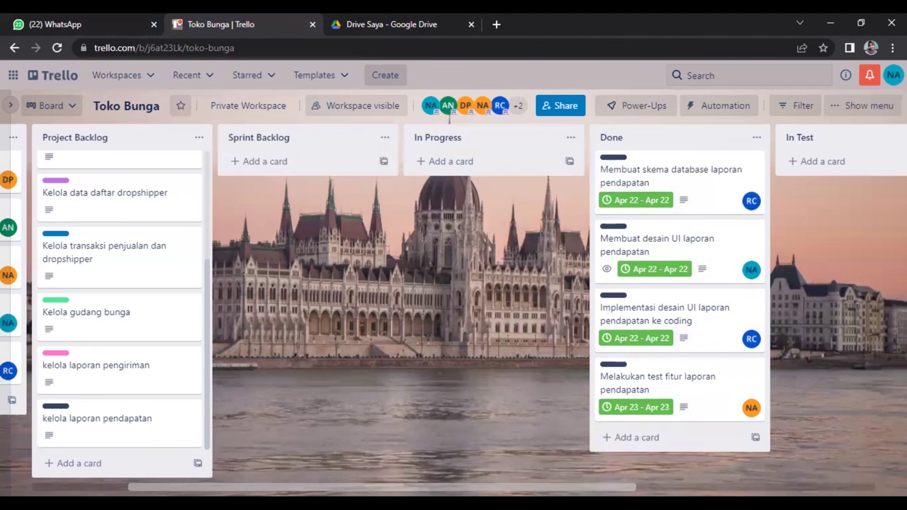
Move the laporan pendapatan database schema, UI design, implementation and feature test cards from Done to In Test, keeping their order.
{"action": "scroll", "coordinate": [449, 120], "scroll_direction": "right", "scroll_amount": 6}
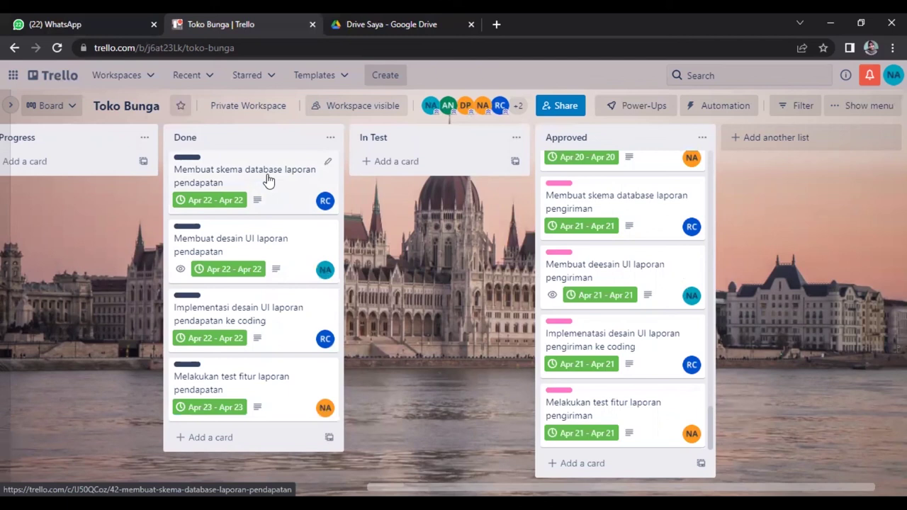
{"action": "left_click_drag", "start_coordinate": [268, 180], "coordinate": [425, 178]}
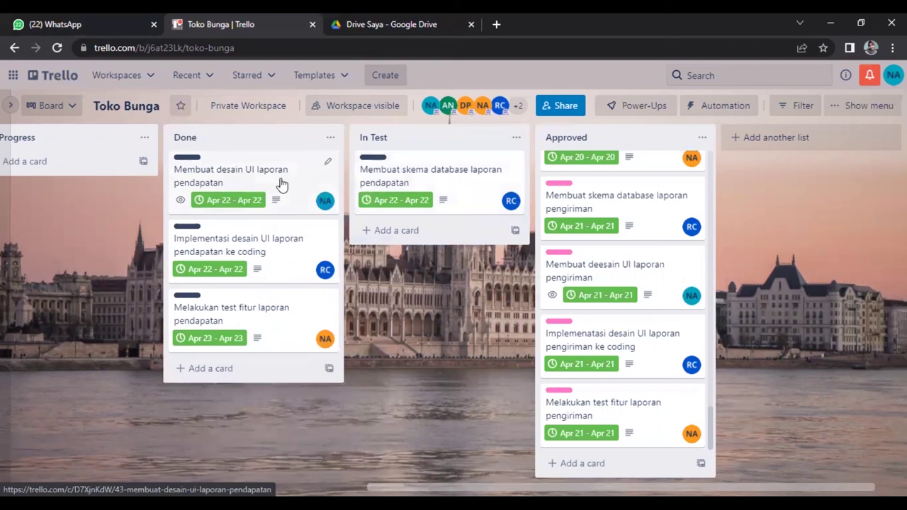
{"action": "left_click_drag", "start_coordinate": [281, 185], "coordinate": [458, 262]}
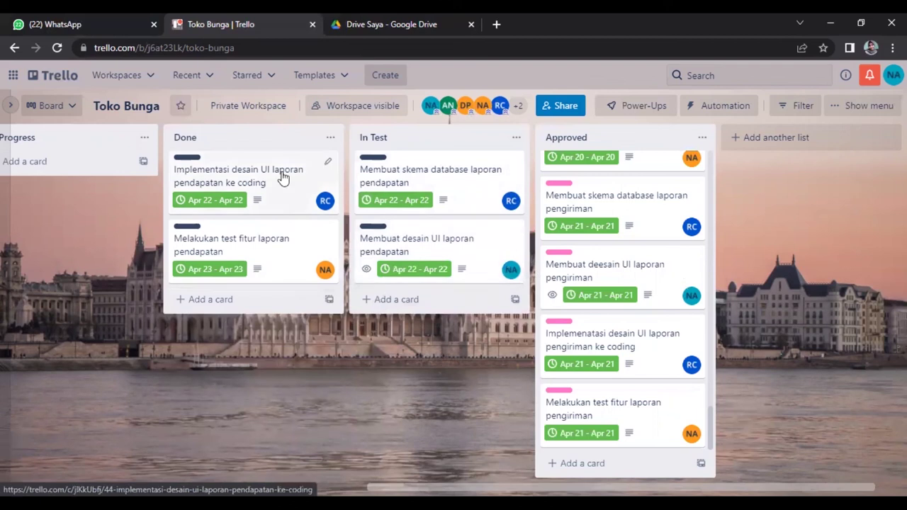
{"action": "left_click_drag", "start_coordinate": [282, 178], "coordinate": [434, 301]}
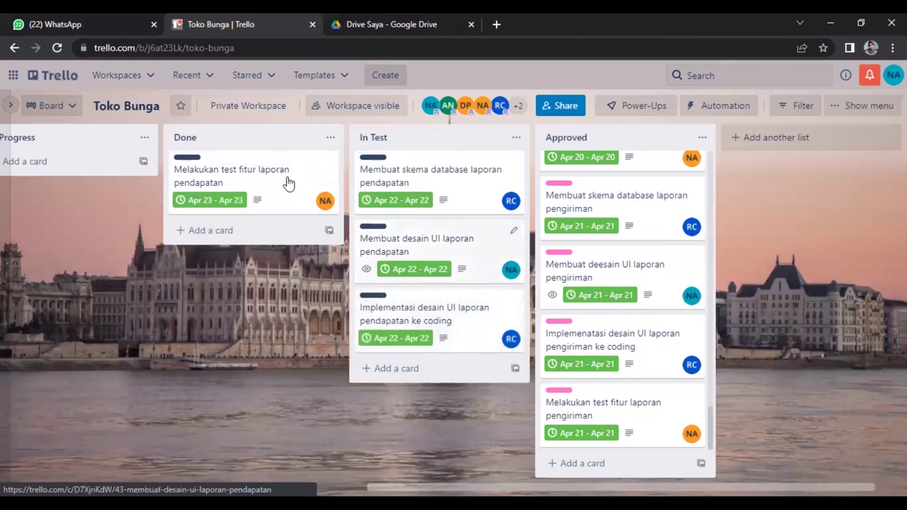
{"action": "left_click_drag", "start_coordinate": [287, 183], "coordinate": [442, 356]}
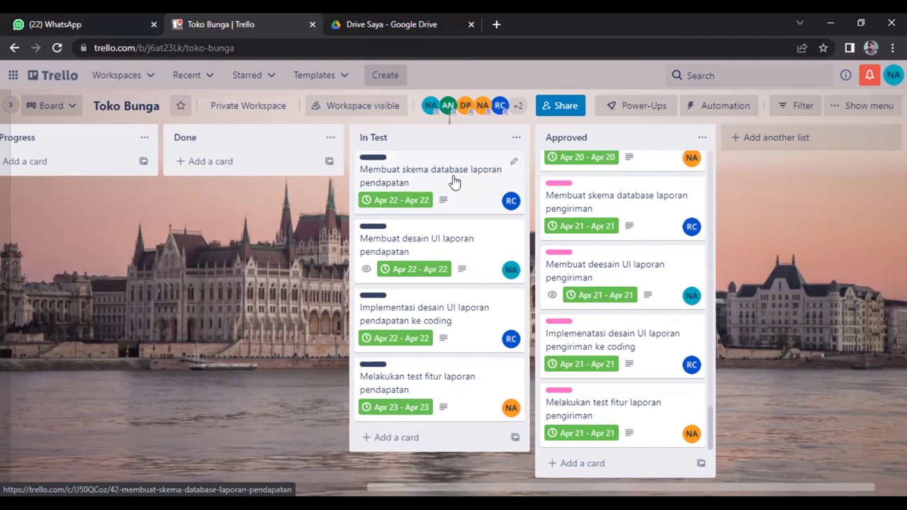
Move the four laporan pendapatan cards from In Test to the end of Approved in the same order.
{"action": "left_click_drag", "start_coordinate": [454, 183], "coordinate": [618, 420]}
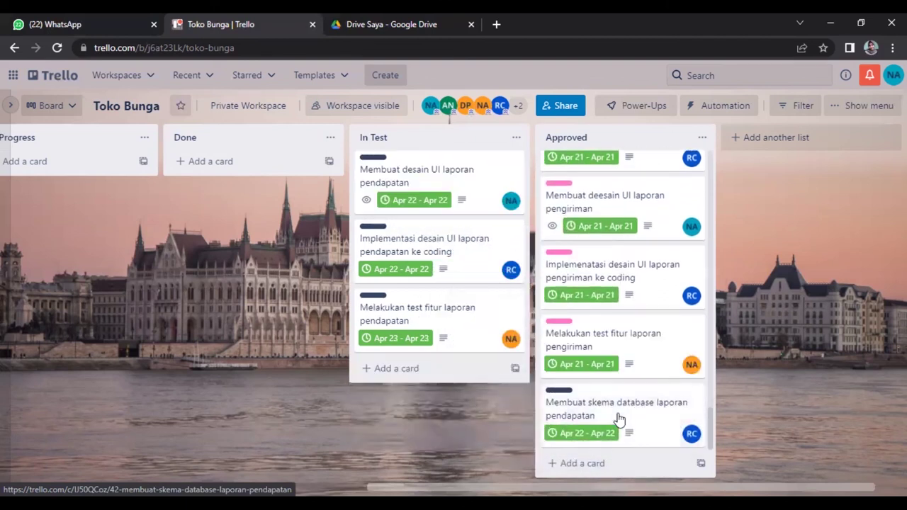
{"action": "left_click_drag", "start_coordinate": [472, 183], "coordinate": [613, 425]}
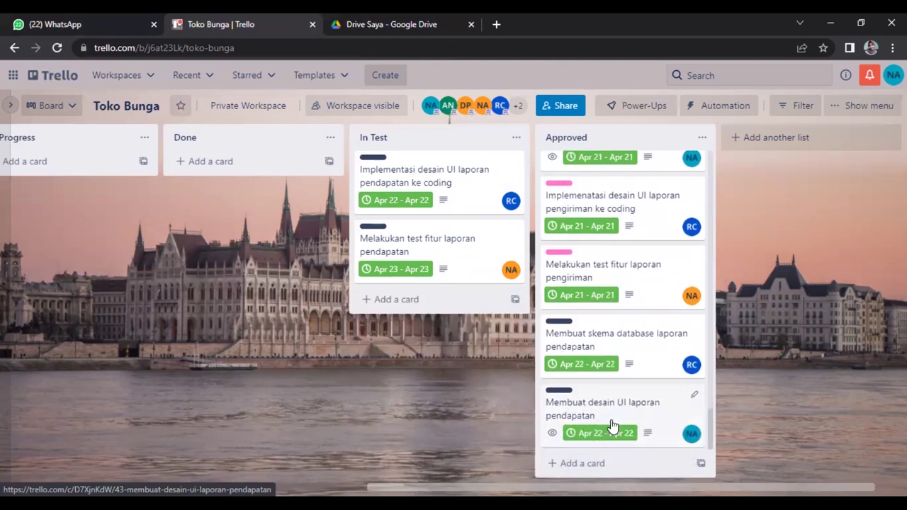
{"action": "left_click_drag", "start_coordinate": [472, 172], "coordinate": [623, 419]}
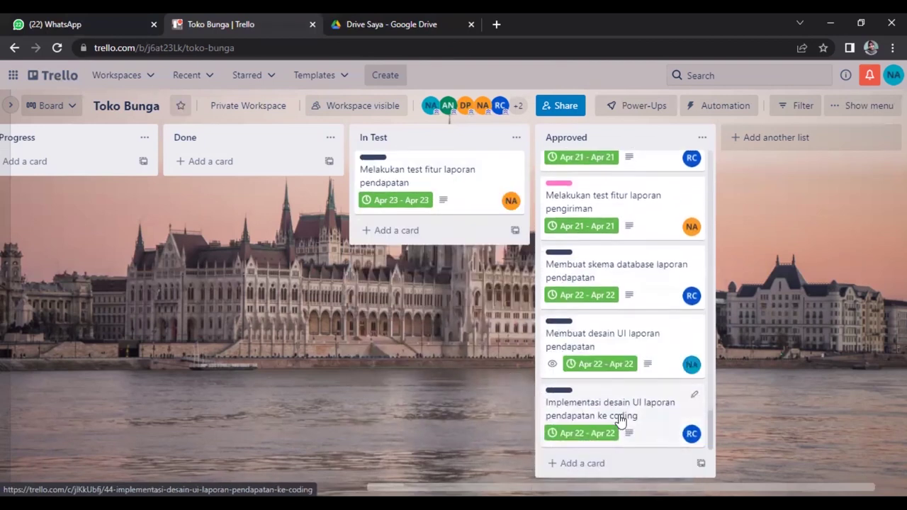
{"action": "left_click_drag", "start_coordinate": [447, 180], "coordinate": [635, 410]}
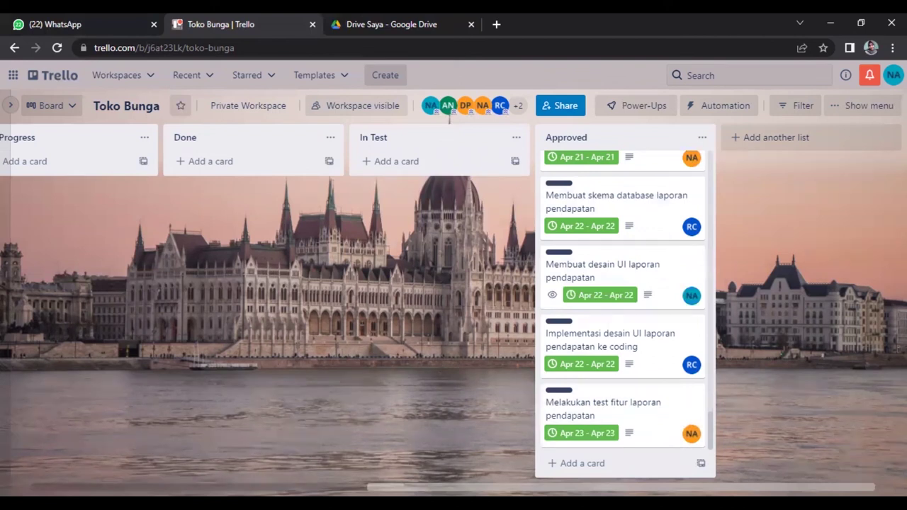
{"action": "scroll", "coordinate": [449, 119], "scroll_direction": "left", "scroll_amount": 6}
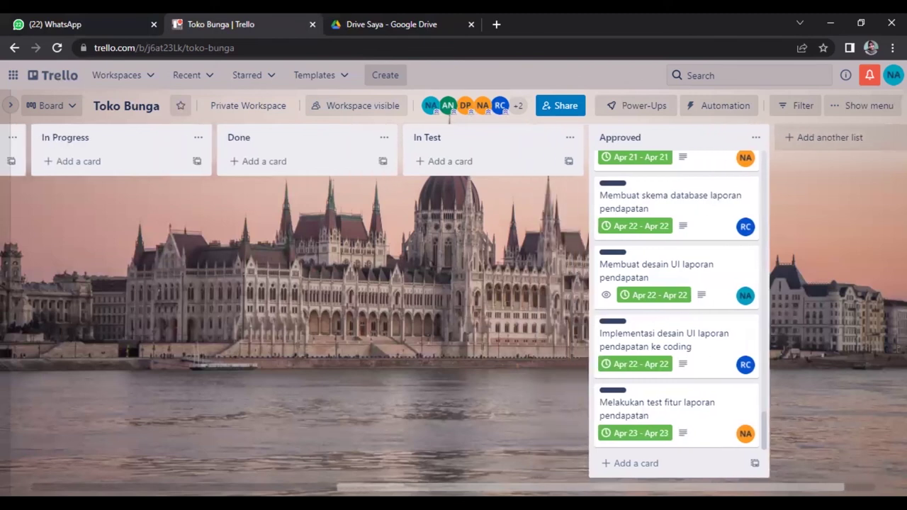
{"action": "scroll", "coordinate": [450, 119], "scroll_direction": "left", "scroll_amount": 3}
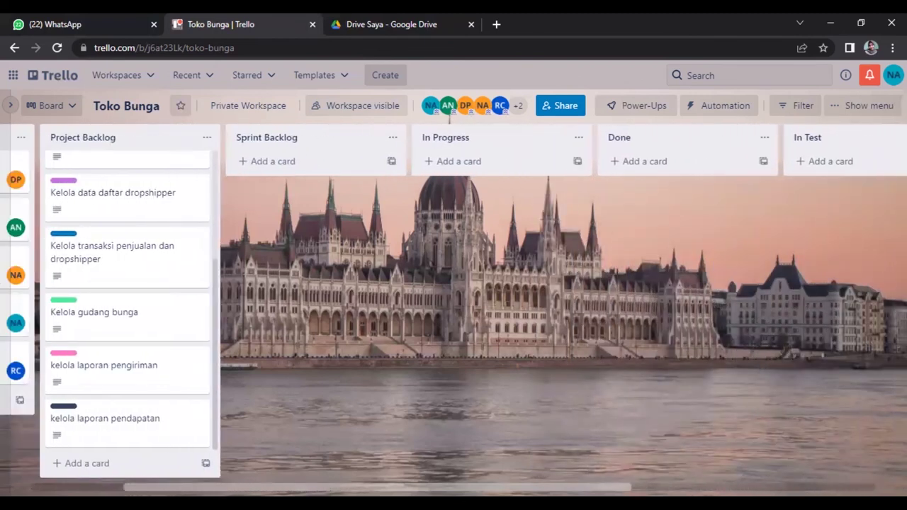